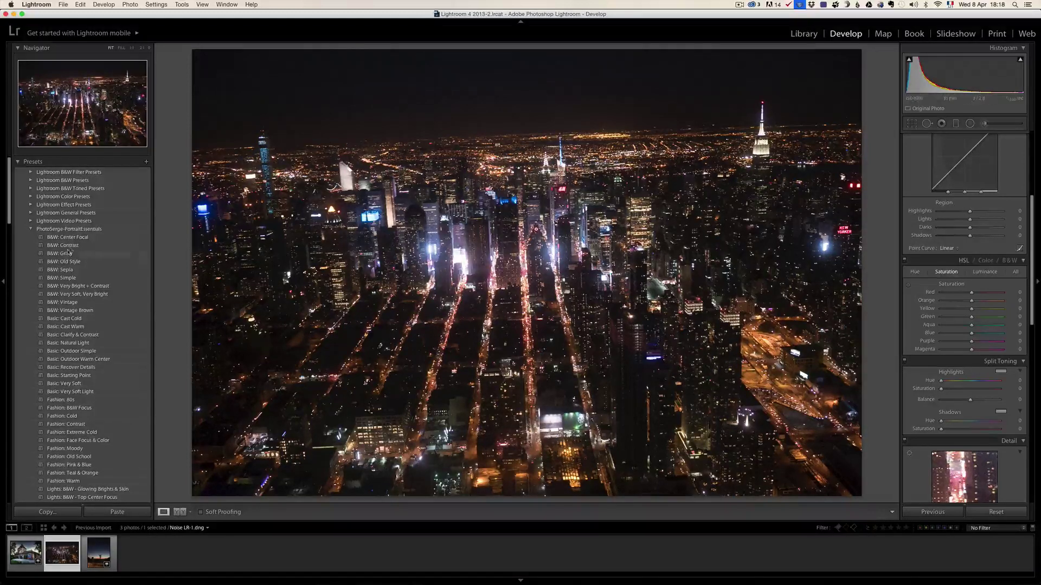
# - Hide the presets panel and overlay the night aerial's ISO 8000, f/2.8 shooting info
pyautogui.click(3, 281)
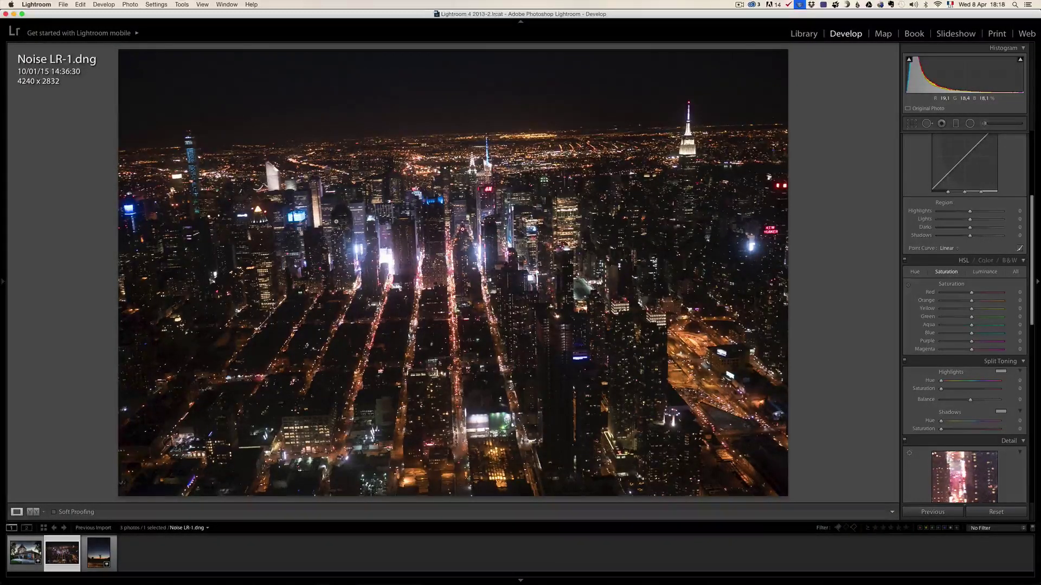
pyautogui.press('i')
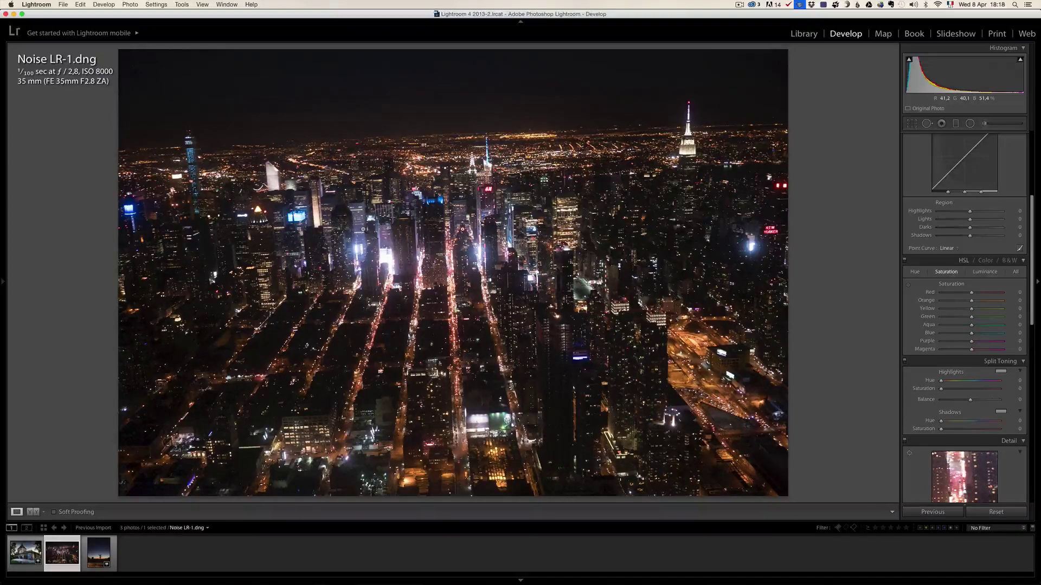
# - Inspect the skyline and city lights' noise zoomed in, then return to Fit and reveal the Basic panel
pyautogui.click(506, 99)
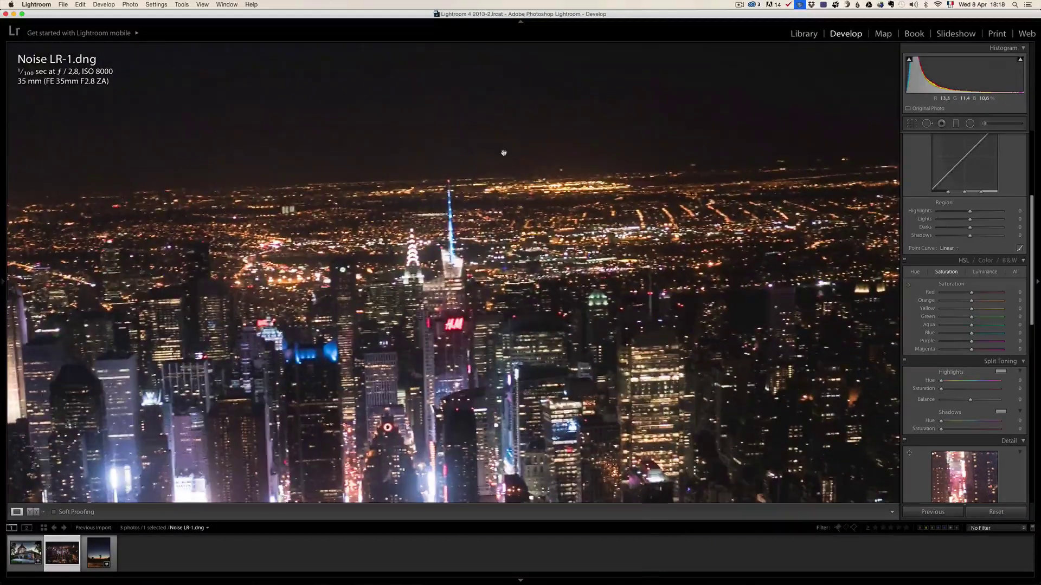
pyautogui.moveTo(504, 154); pyautogui.dragTo(616, 157)
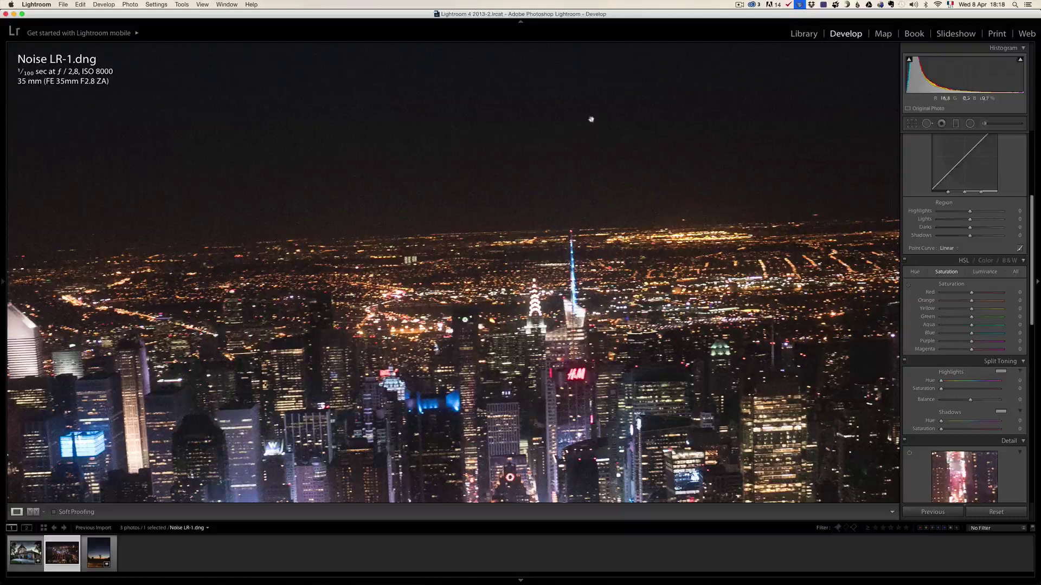
pyautogui.moveTo(605, 290); pyautogui.dragTo(553, 219)
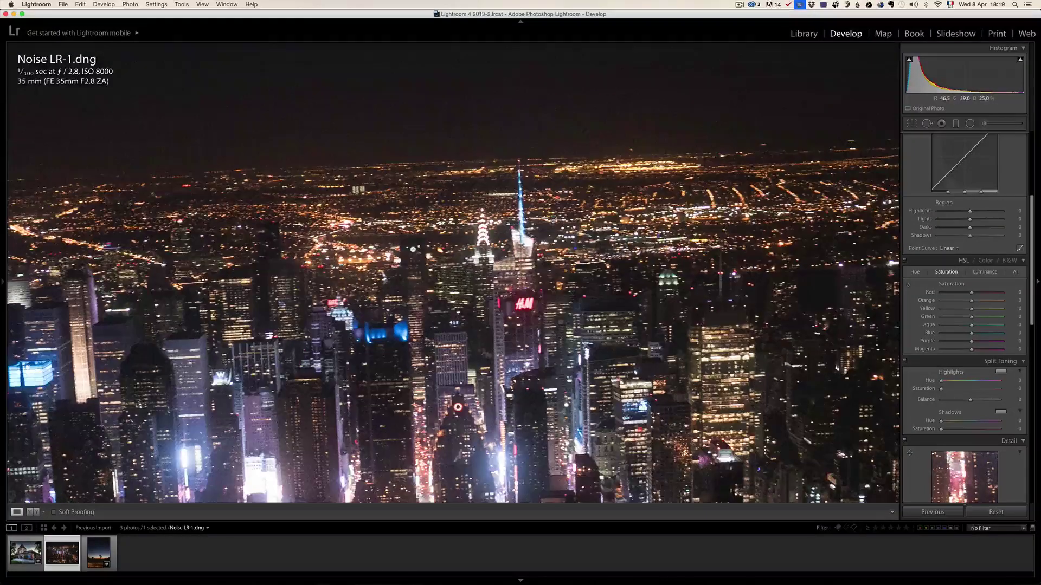
pyautogui.click(553, 219)
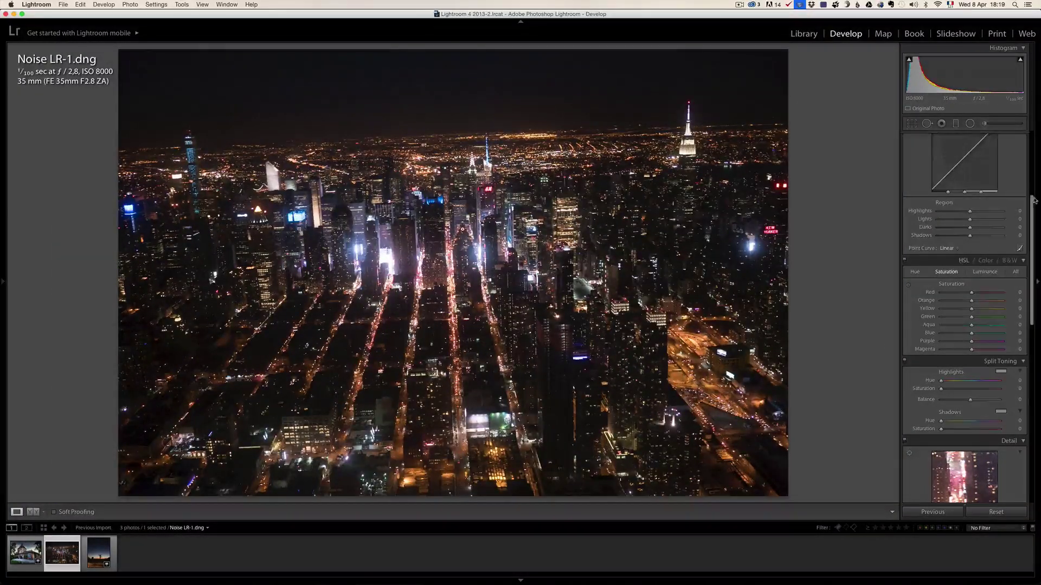
pyautogui.moveTo(1032, 201); pyautogui.dragTo(1029, 137)
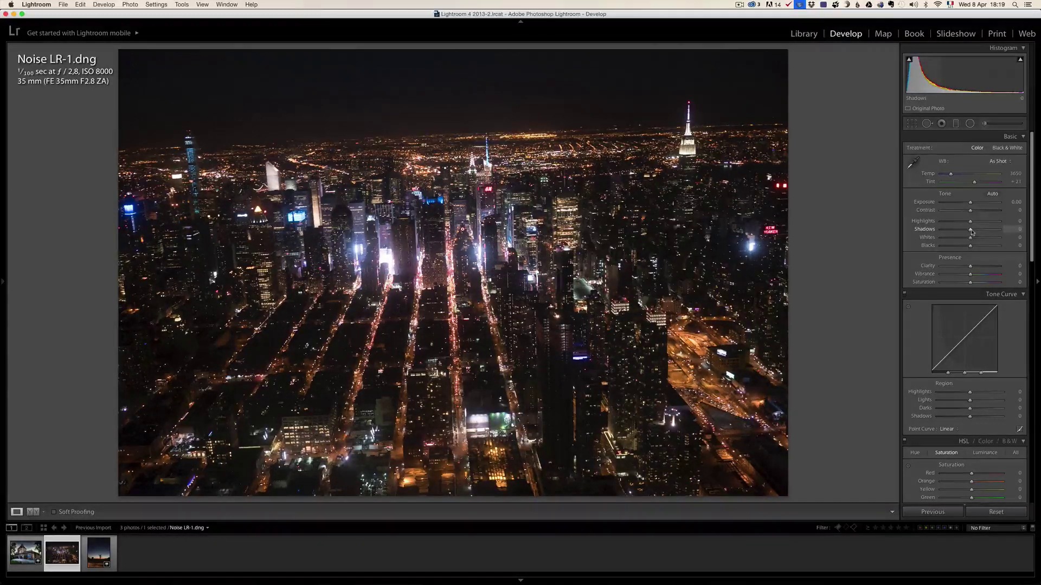
# - Set Shadows +100, Highlights −100, Whites +51, Exposure +0.30, Contrast +22, Temp 3119, Tint +33
pyautogui.moveTo(972, 232); pyautogui.dragTo(930, 225)
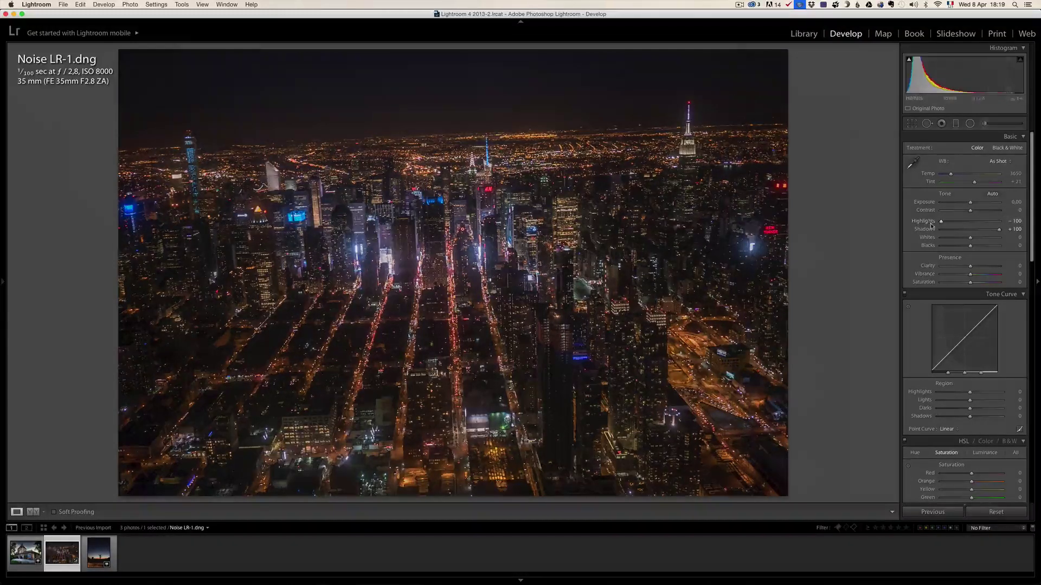
pyautogui.press('alt')
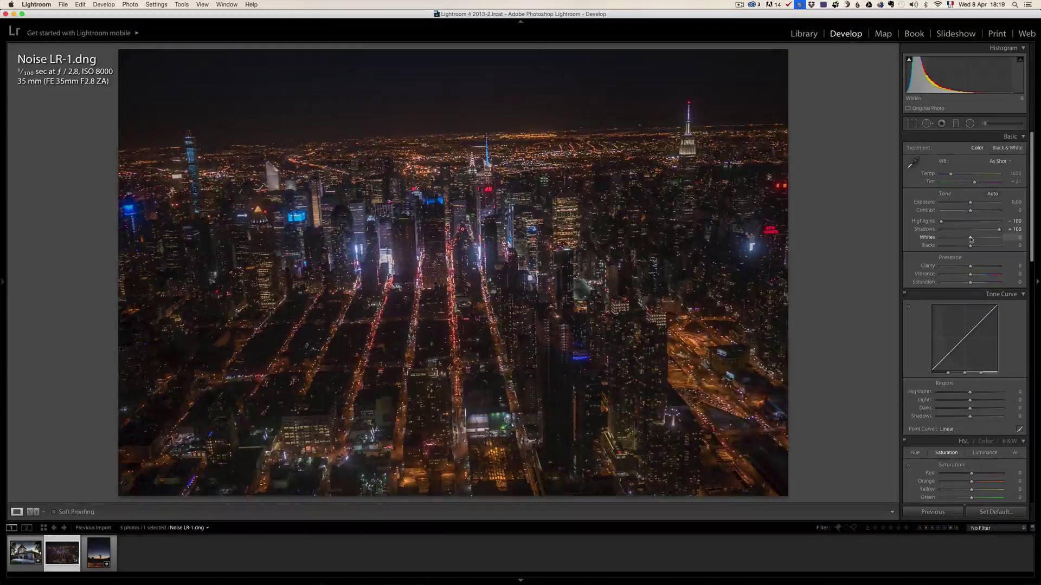
pyautogui.moveTo(970, 243); pyautogui.dragTo(985, 239)
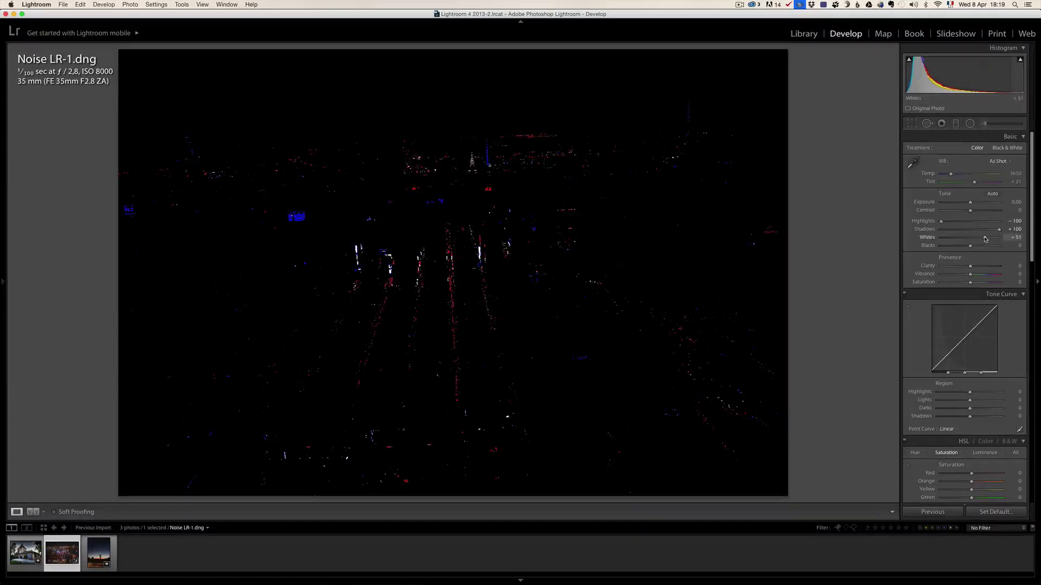
pyautogui.moveTo(984, 239); pyautogui.dragTo(966, 249)
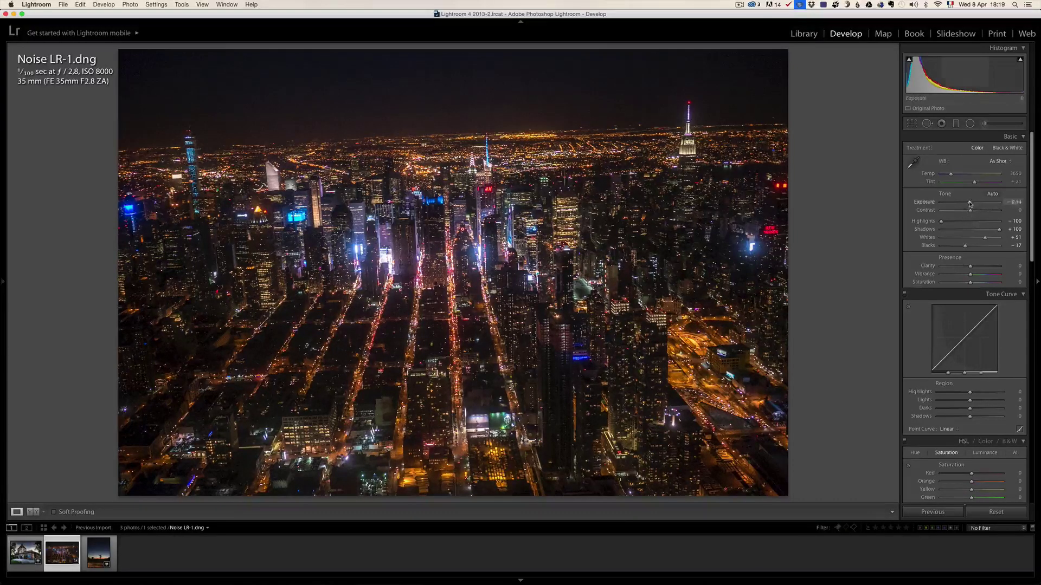
pyautogui.moveTo(970, 204); pyautogui.dragTo(972, 203)
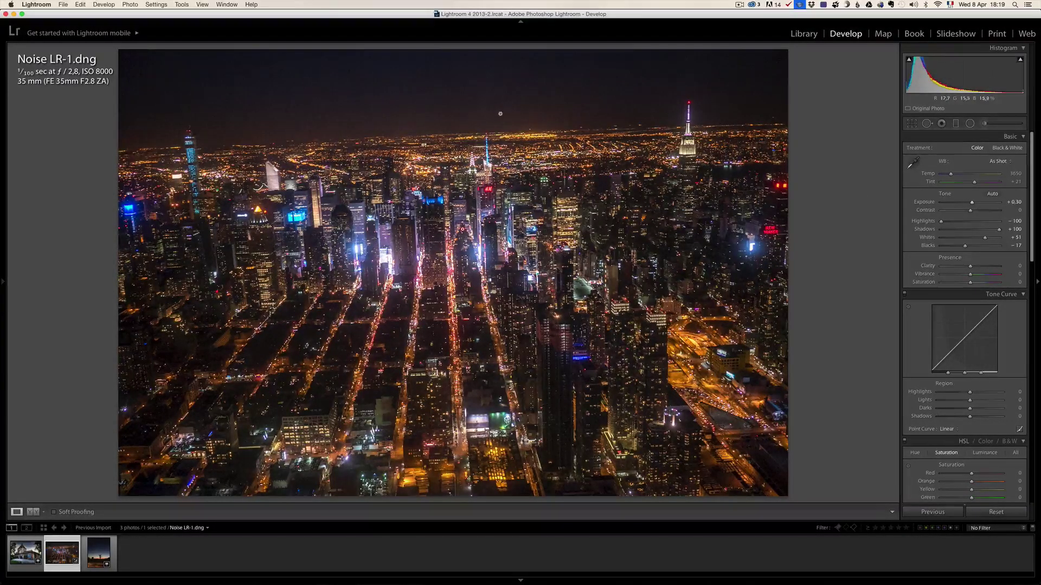
pyautogui.moveTo(970, 210); pyautogui.dragTo(977, 212)
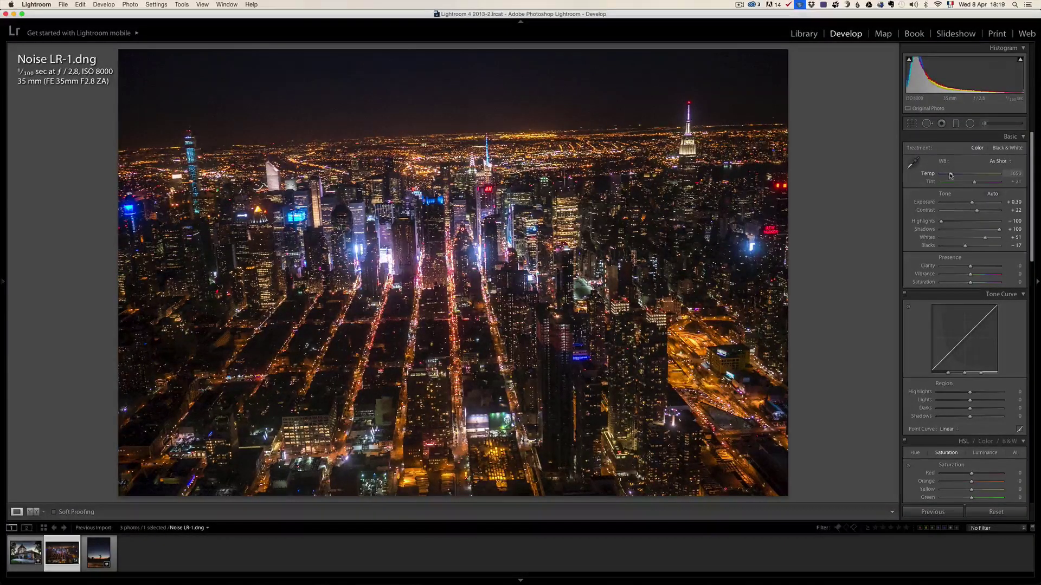
pyautogui.moveTo(950, 175); pyautogui.dragTo(976, 185)
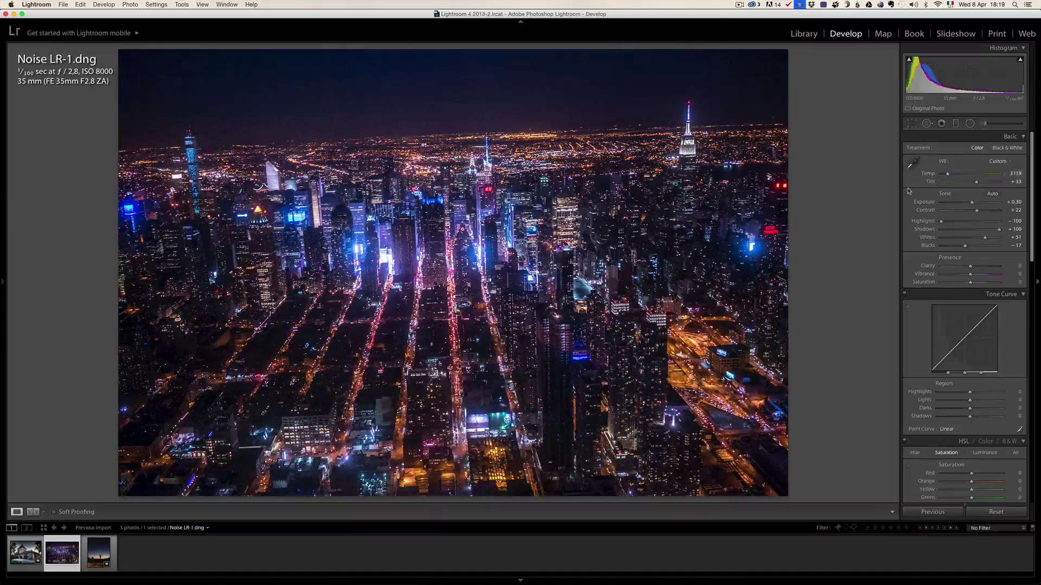
# - Check the sky noise, then edit a copy with Lightroom adjustments in Noiseless Pro
pyautogui.click(516, 119)
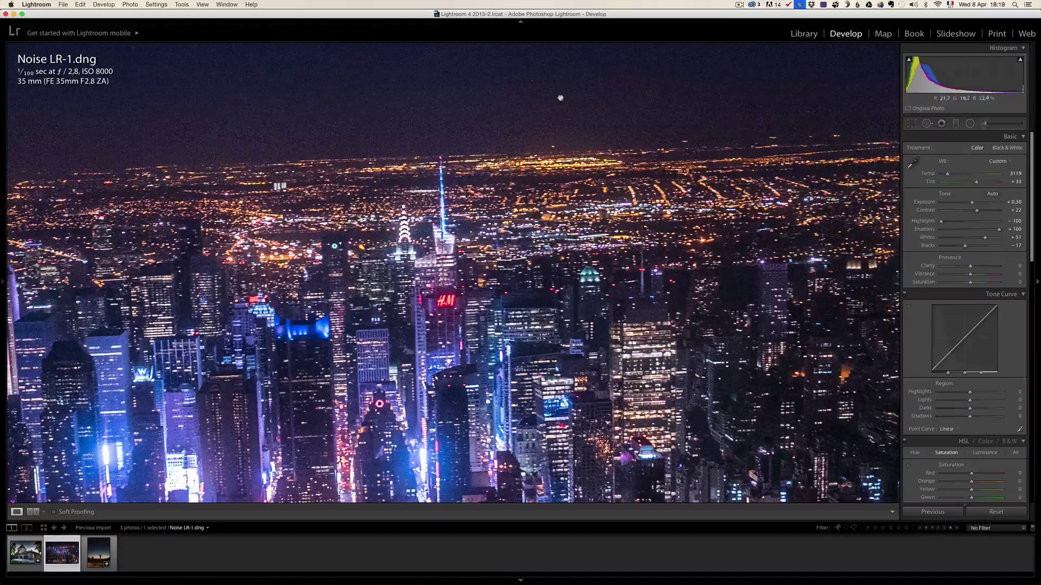
pyautogui.click(549, 128)
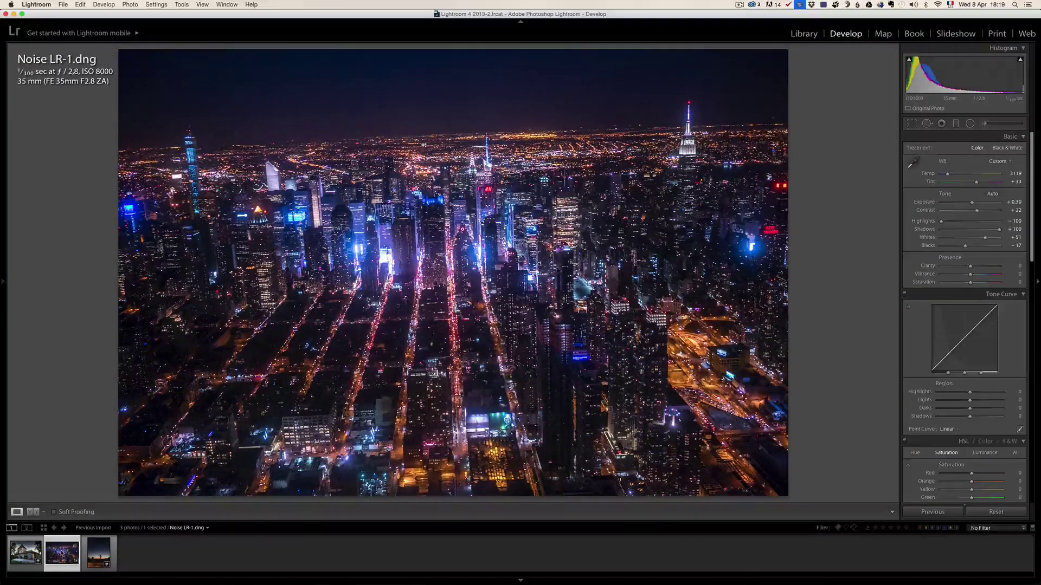
pyautogui.rightClick(58, 556)
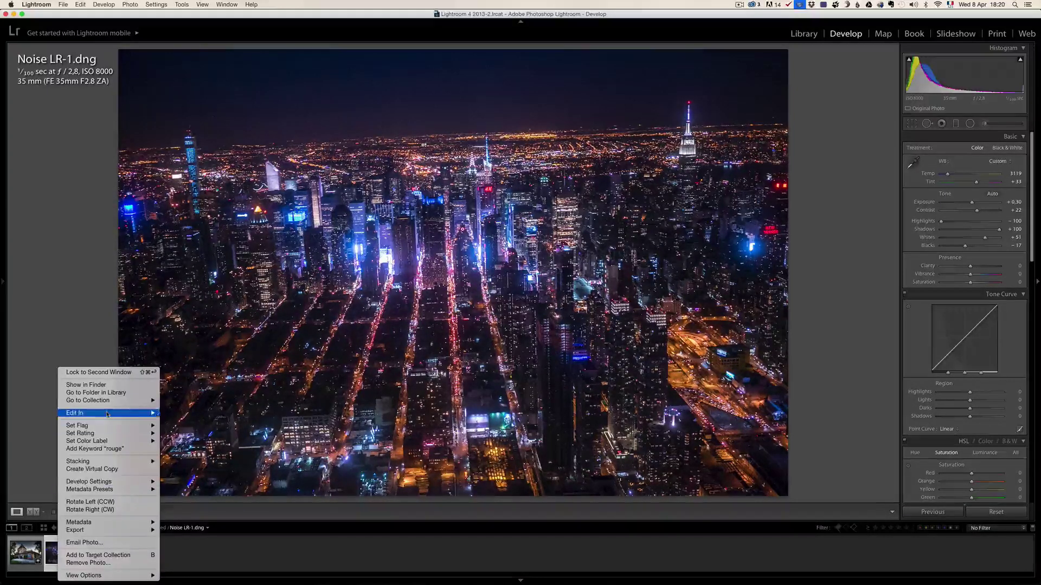
pyautogui.moveTo(141, 413)
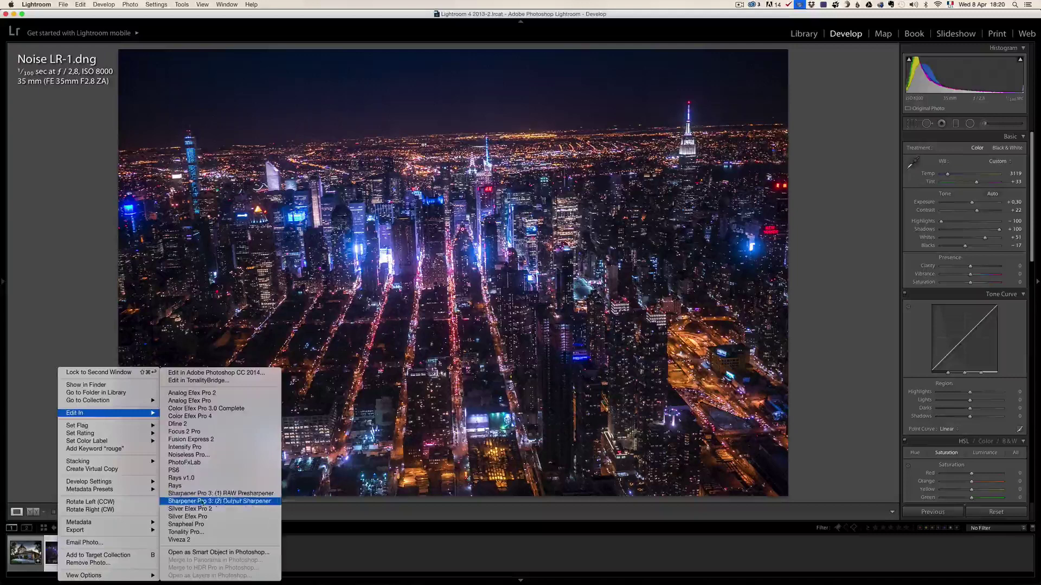
pyautogui.click(187, 455)
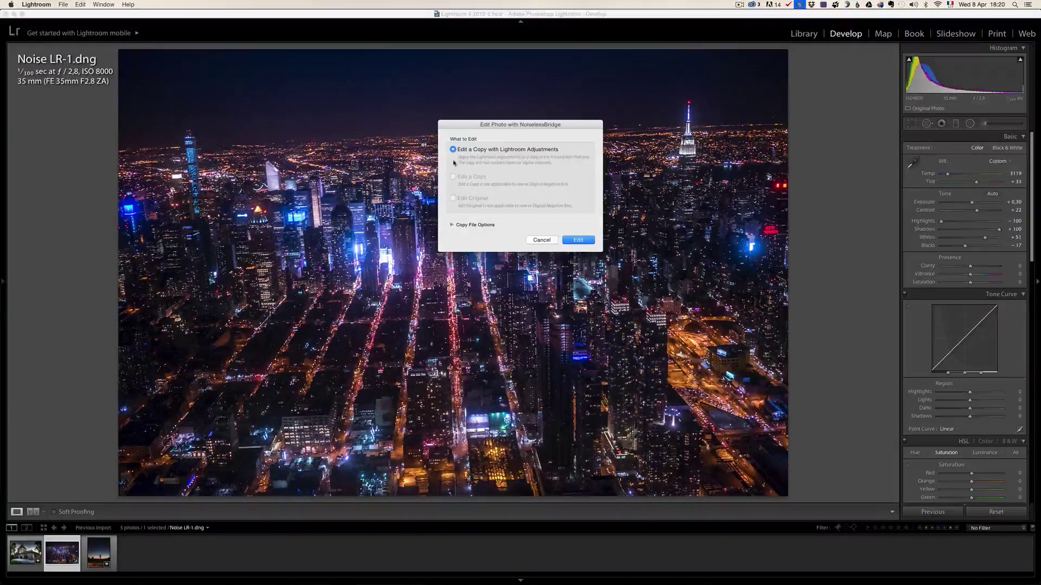
pyautogui.click(581, 239)
pyautogui.press('super+Tab')
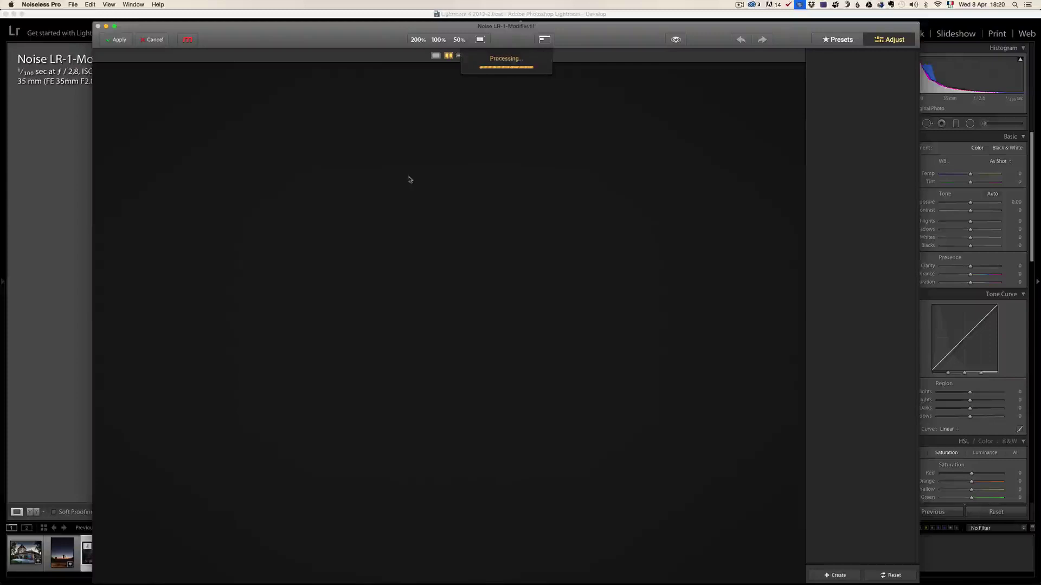
# - Return to Lightroom's Develop view of the TIFF copy and scroll the right panel down to Detail
pyautogui.click(353, 209)
pyautogui.press('super+Tab')
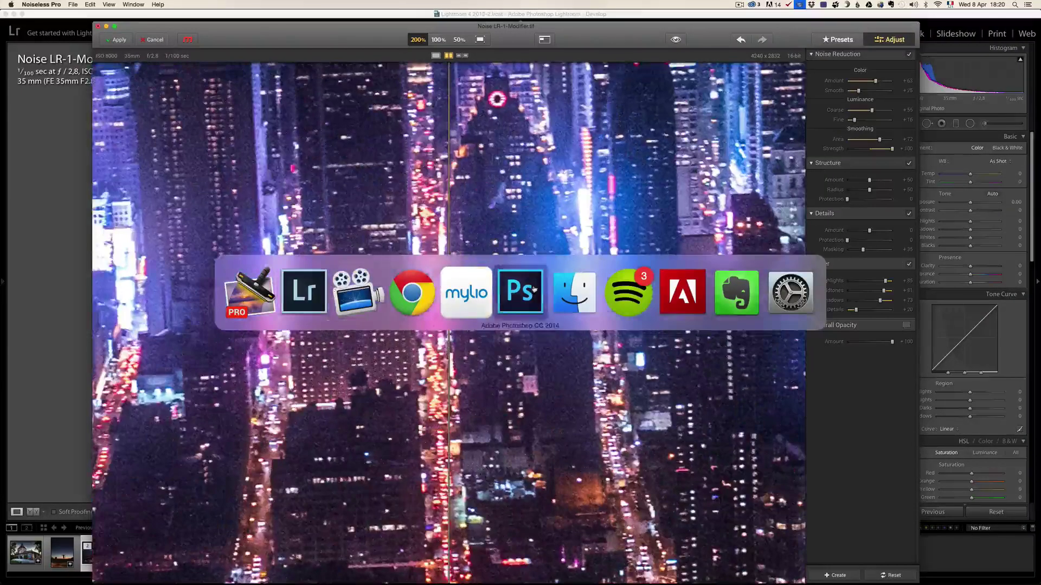
pyautogui.press('super+shift+Tab')
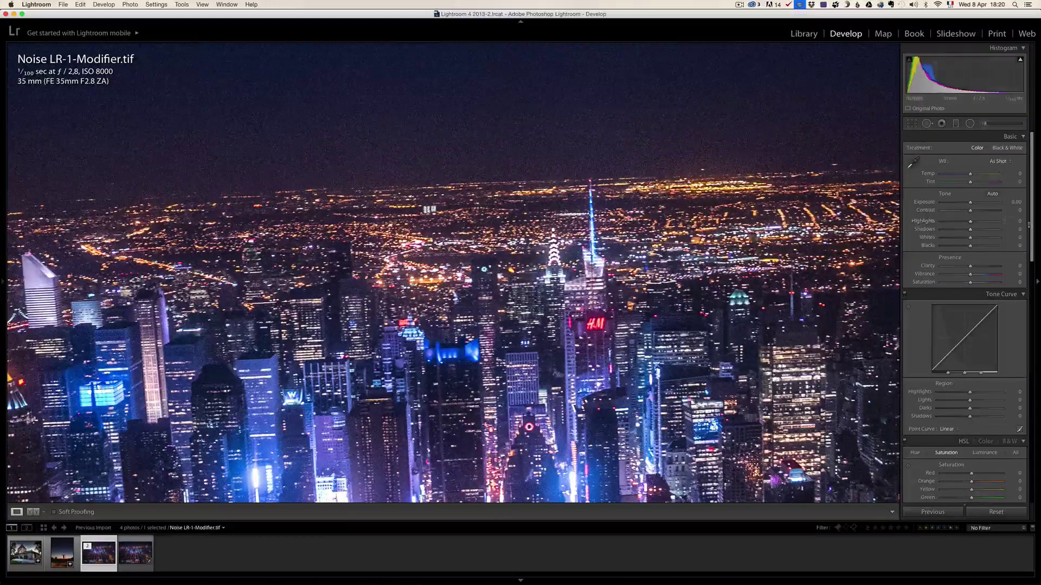
pyautogui.moveTo(1033, 221); pyautogui.dragTo(1031, 351)
pyautogui.rightClick(1034, 417)
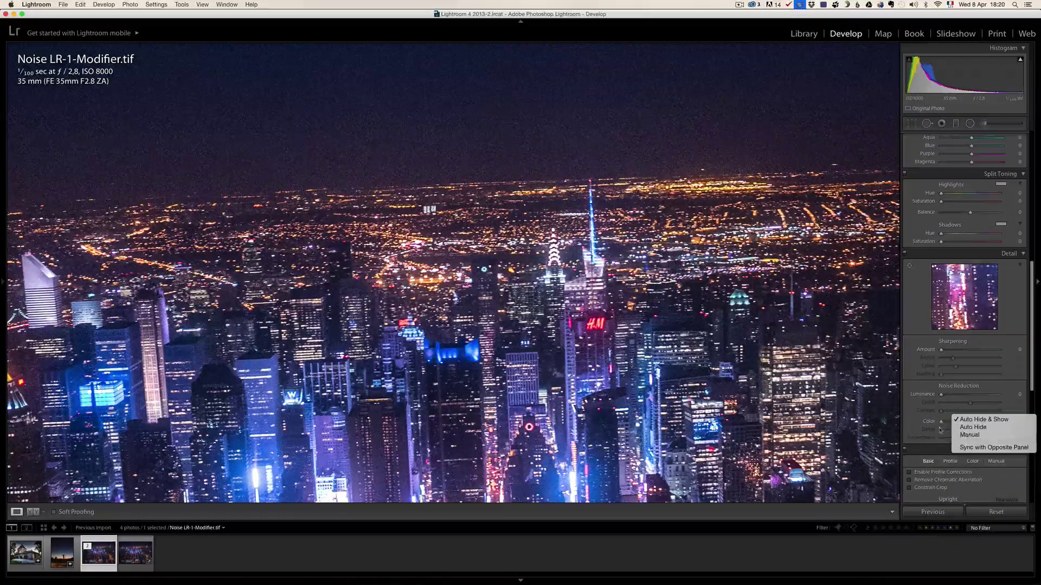
pyautogui.click(930, 386)
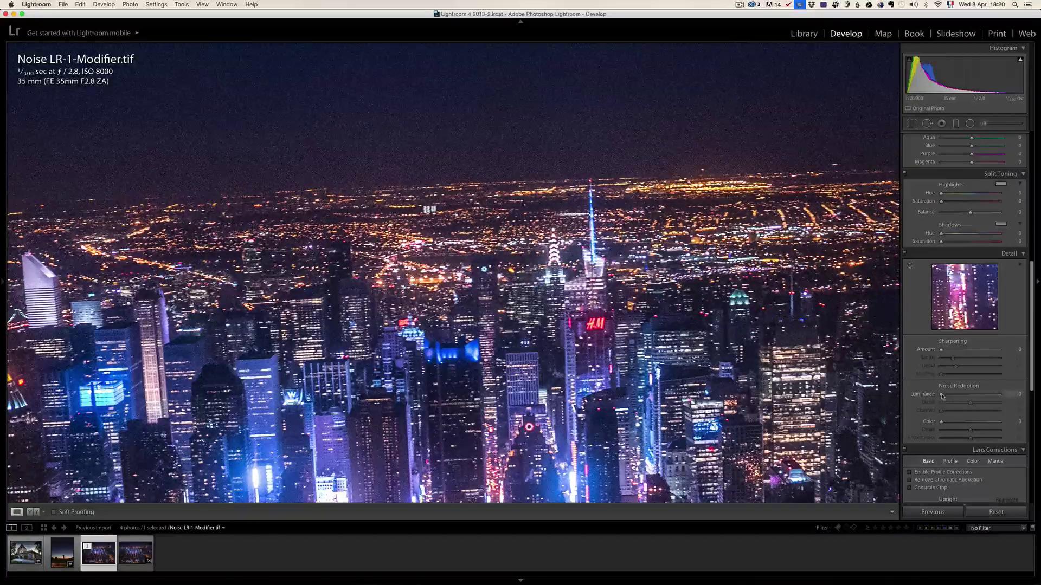
# - Apply luminance noise reduction 47 and sharpening amount 64 with masking 77 to the TIFF copy
pyautogui.moveTo(941, 394); pyautogui.dragTo(965, 397)
pyautogui.moveTo(941, 349); pyautogui.dragTo(968, 351)
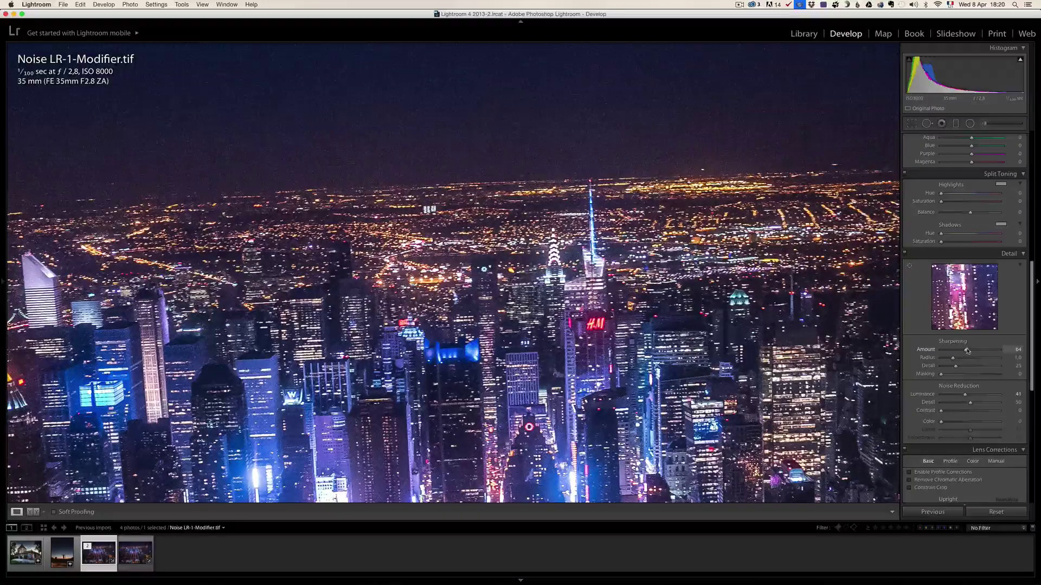
pyautogui.press('alt')
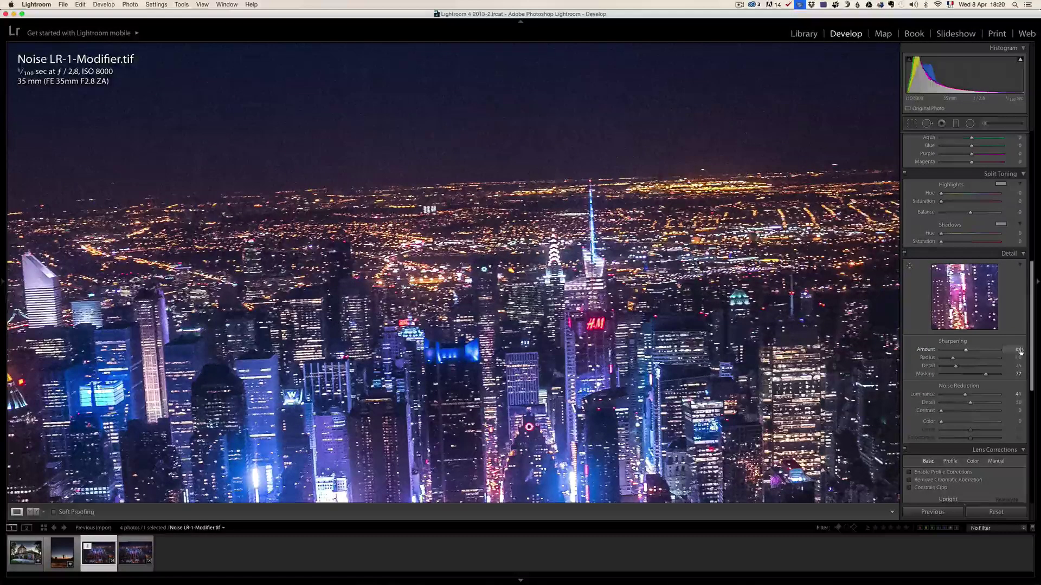
pyautogui.moveTo(965, 398); pyautogui.dragTo(970, 397)
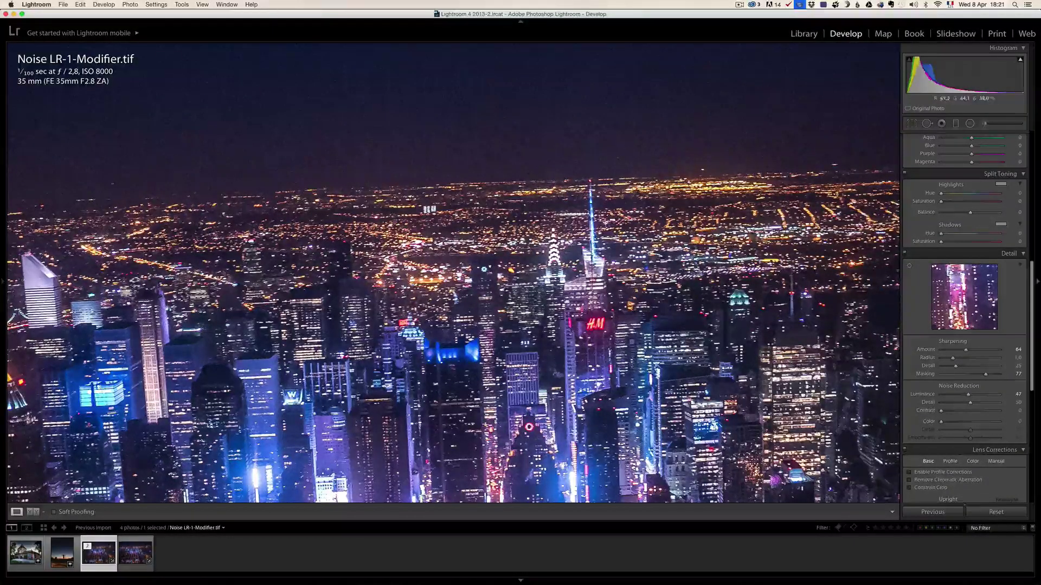
pyautogui.click(507, 186)
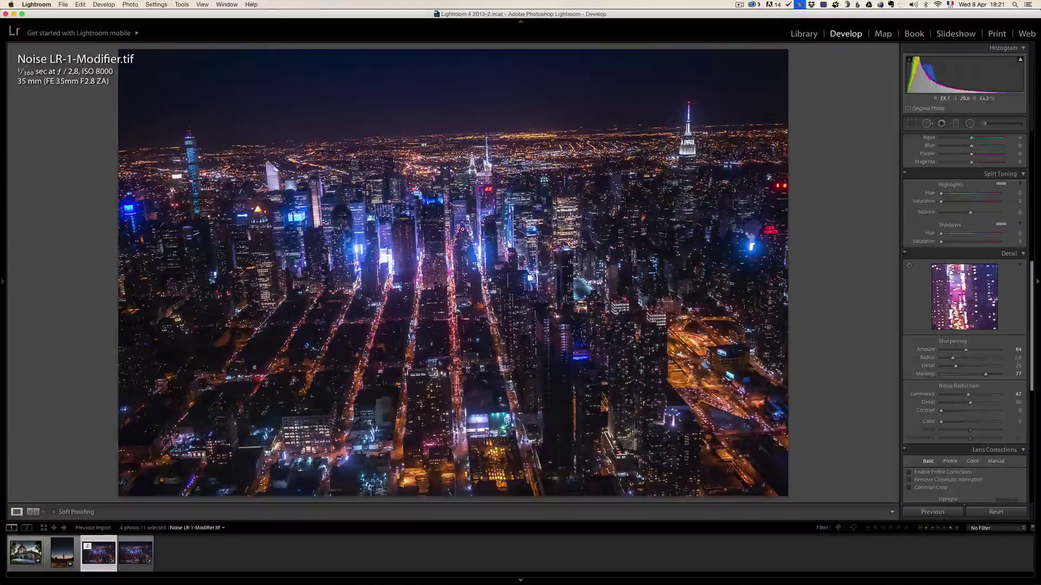
# - Frame the noisy night sky in Noiseless Pro, try Extreme and Strong, then choose Strongest
pyautogui.press('super+Tab')
pyautogui.press('super+shift+Tab')
pyautogui.press('super+shift+Tab')
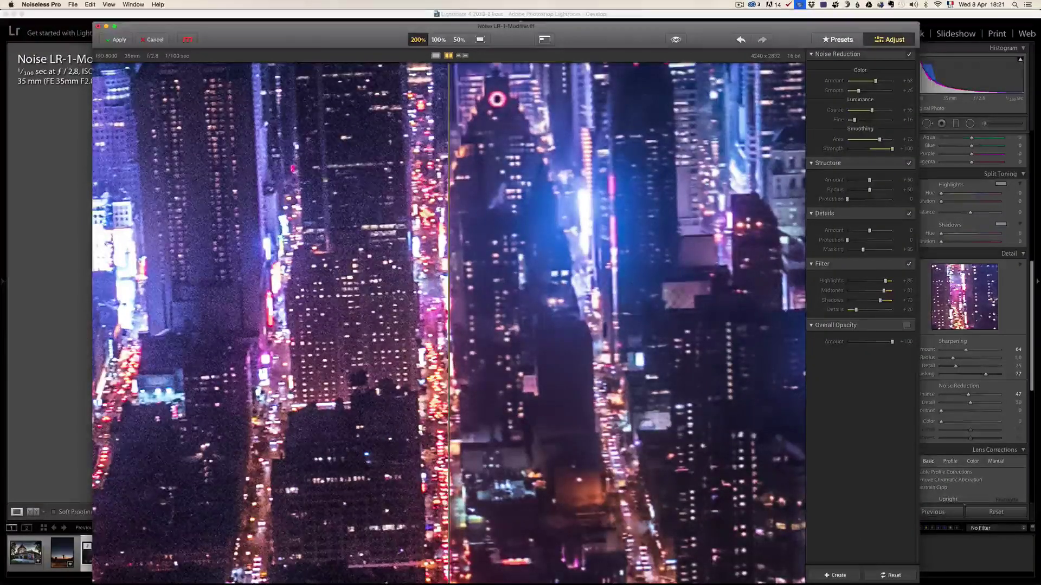
pyautogui.click(837, 40)
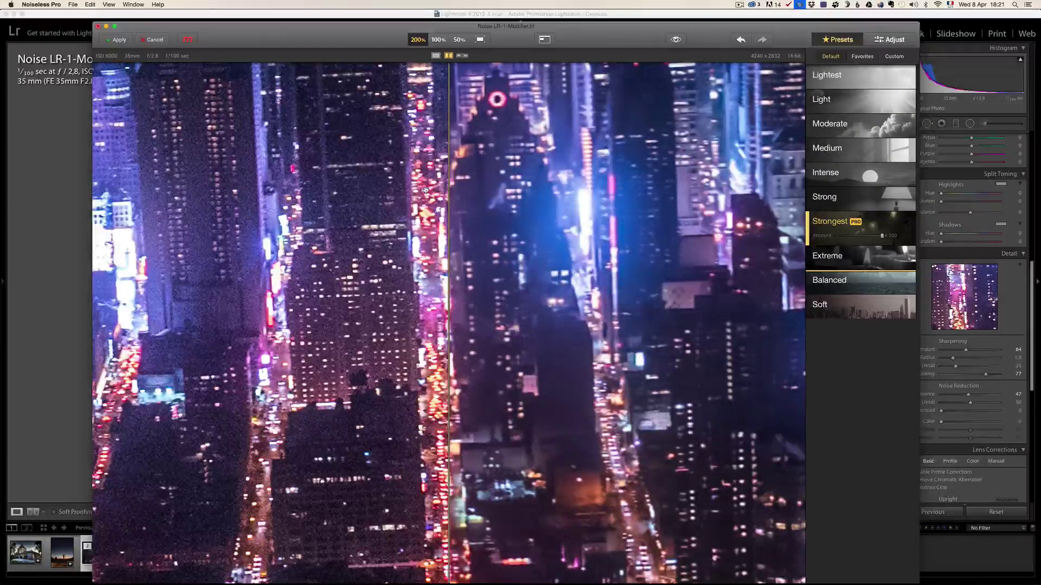
pyautogui.moveTo(425, 190); pyautogui.dragTo(449, 476)
pyautogui.moveTo(601, 228); pyautogui.dragTo(593, 289)
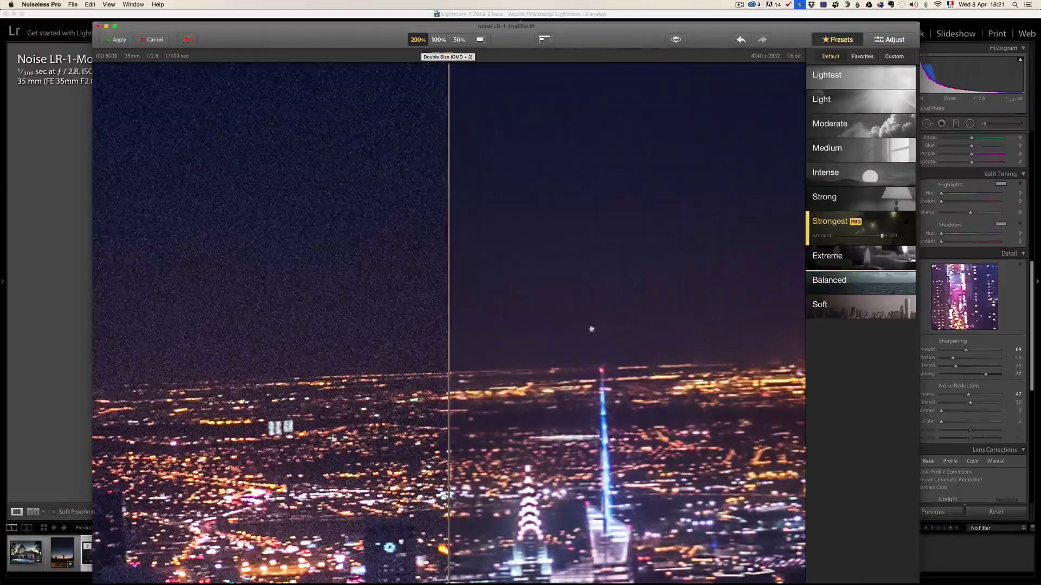
pyautogui.moveTo(591, 329); pyautogui.dragTo(585, 262)
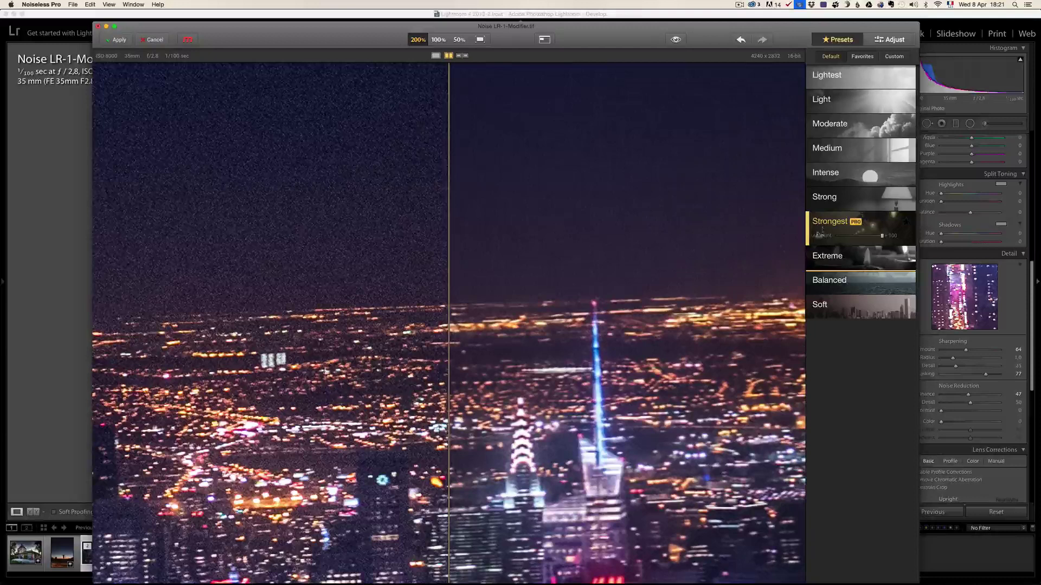
pyautogui.click(862, 262)
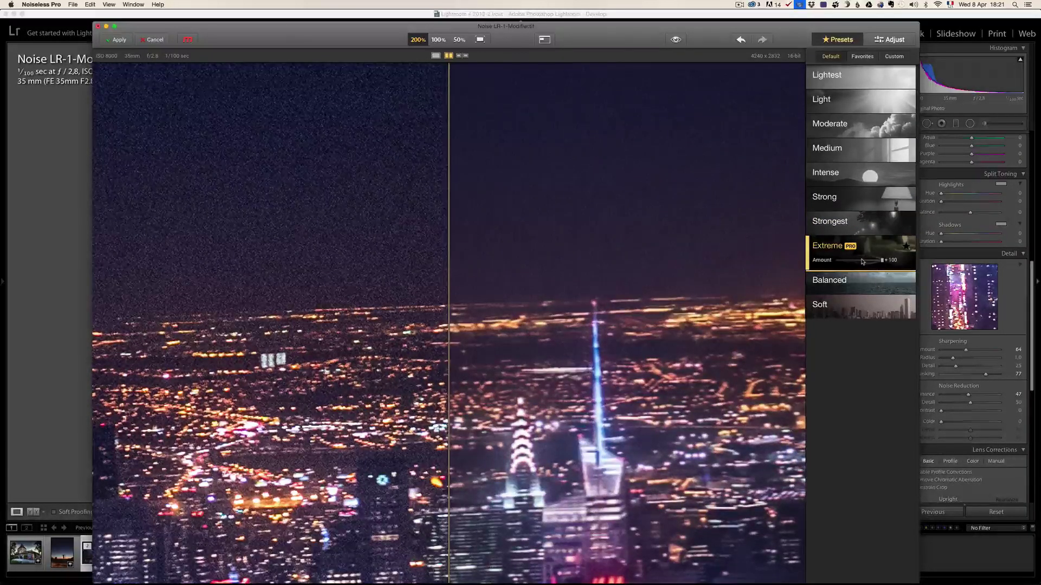
pyautogui.click(859, 205)
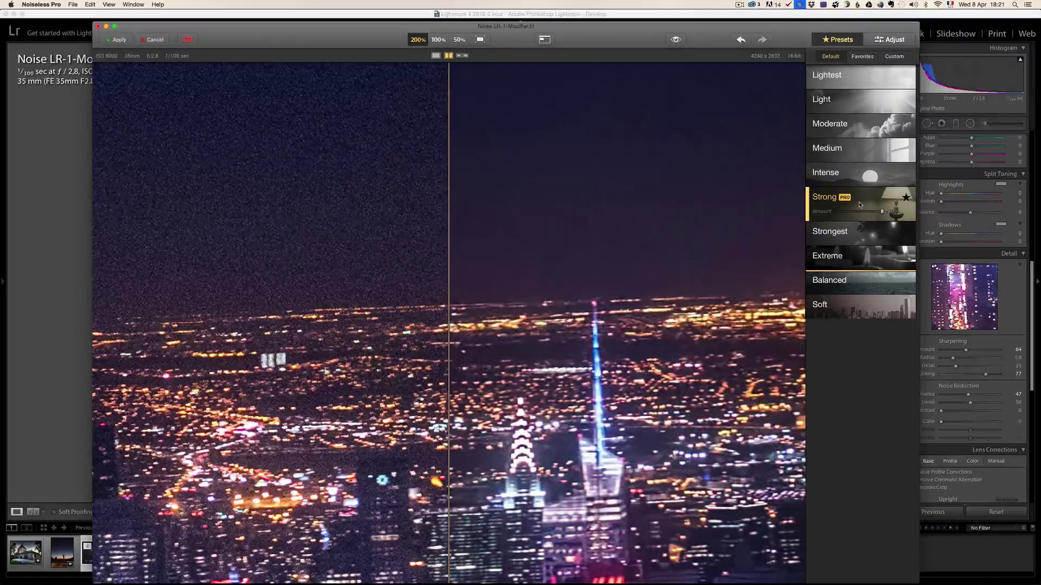
pyautogui.click(862, 234)
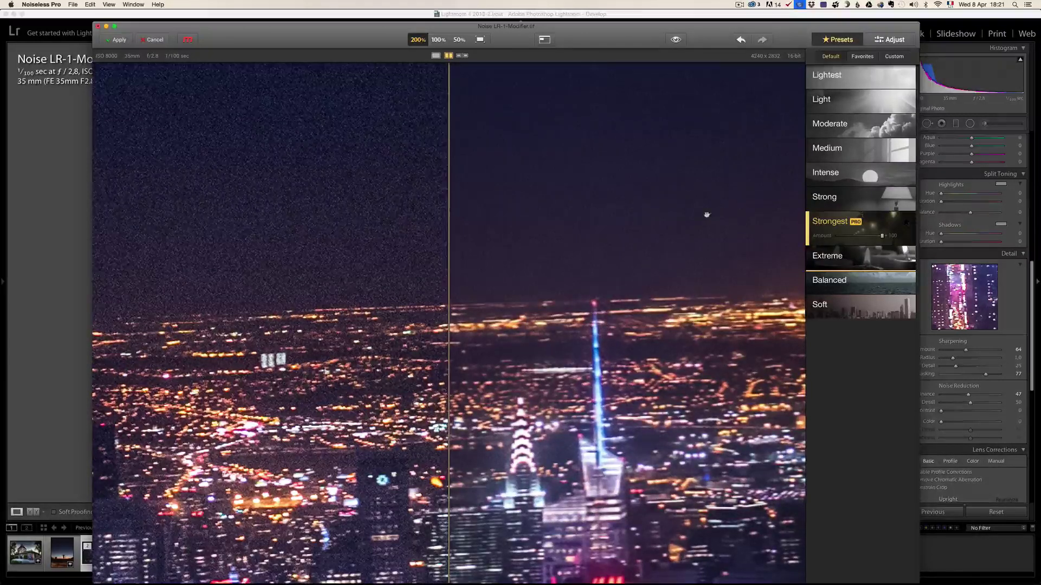
# - In Adjust, raise Structure Radius to about +67 and Details Amount to +71, then return to Presets
pyautogui.click(889, 40)
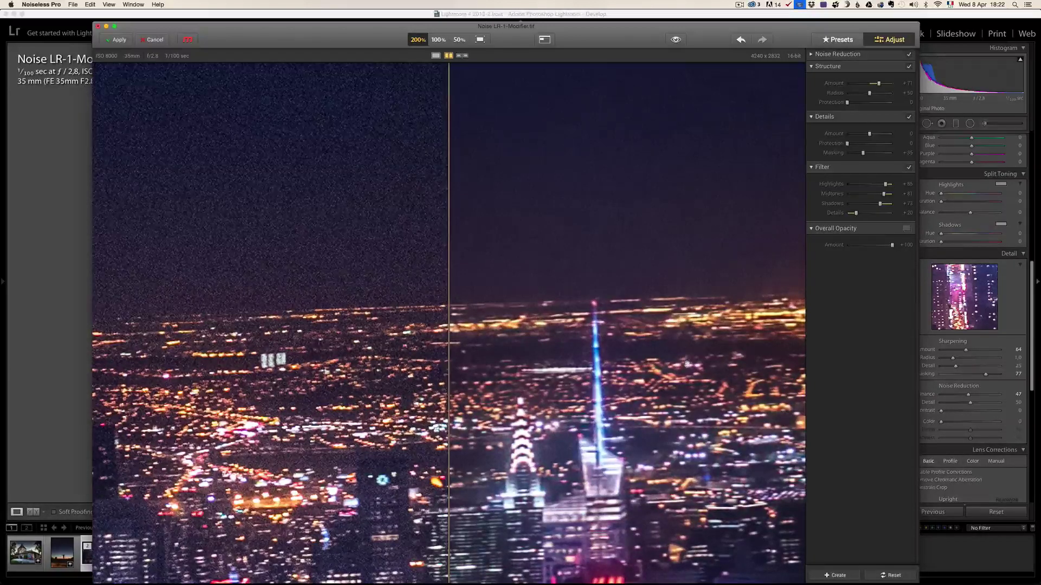
pyautogui.moveTo(869, 93); pyautogui.dragTo(876, 94)
pyautogui.click(880, 136)
pyautogui.click(886, 136)
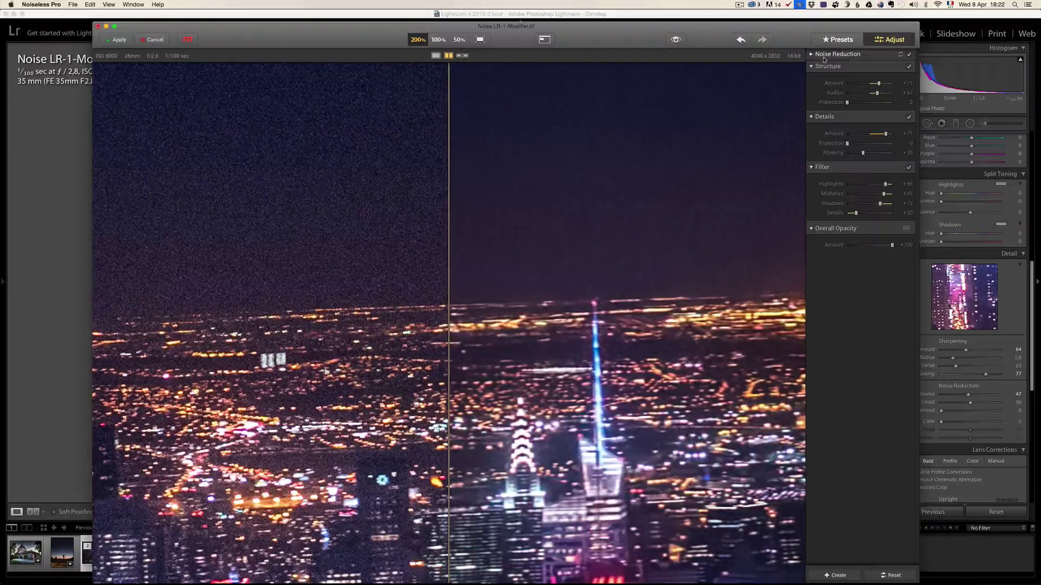
pyautogui.click(837, 39)
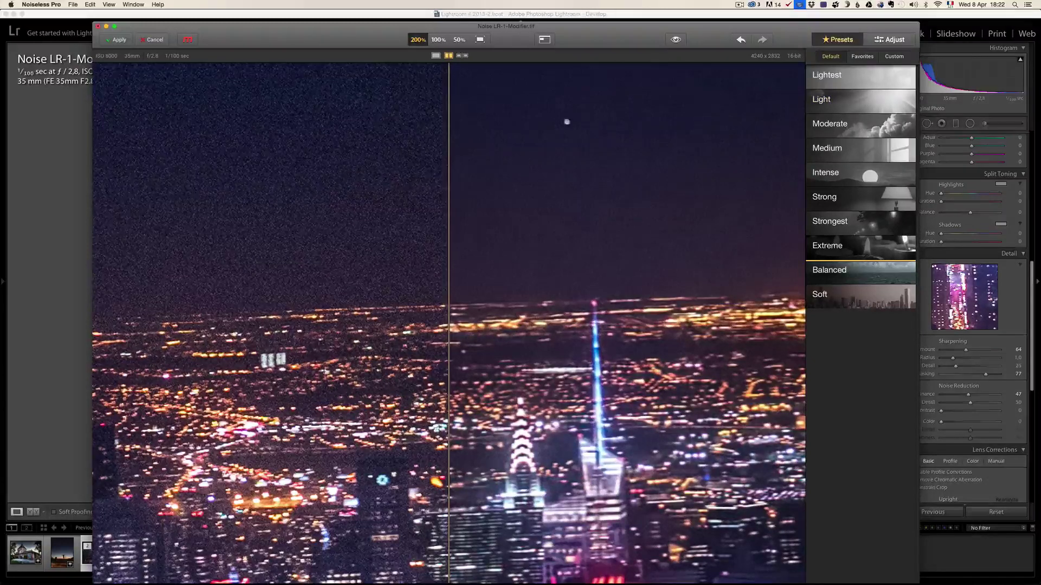
# - Apply the Noiseless Pro denoise and rate the returned TIFF three stars in Lightroom
pyautogui.click(119, 39)
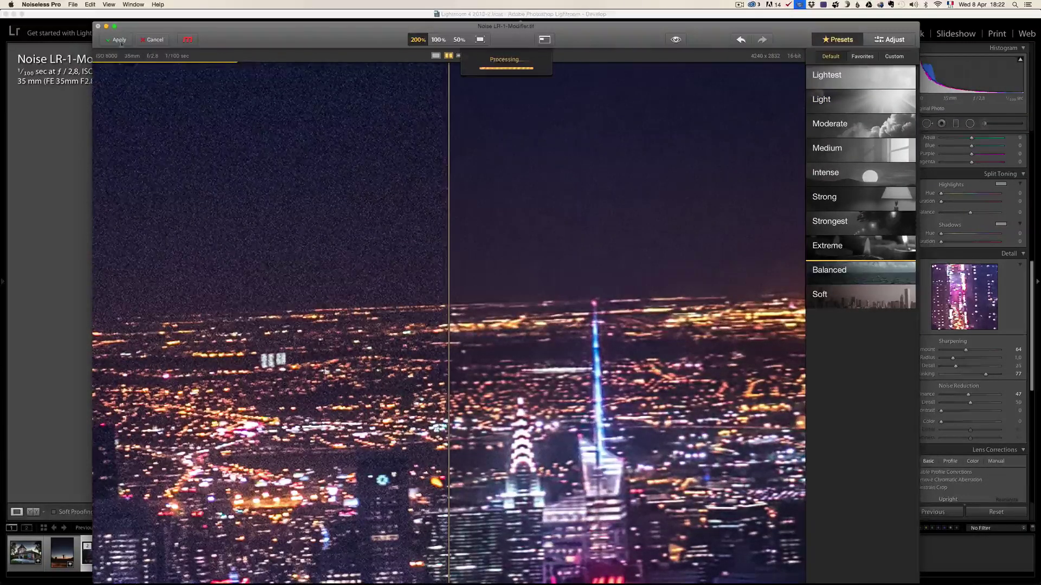
pyautogui.press('super+Tab')
pyautogui.press('super+Tab')
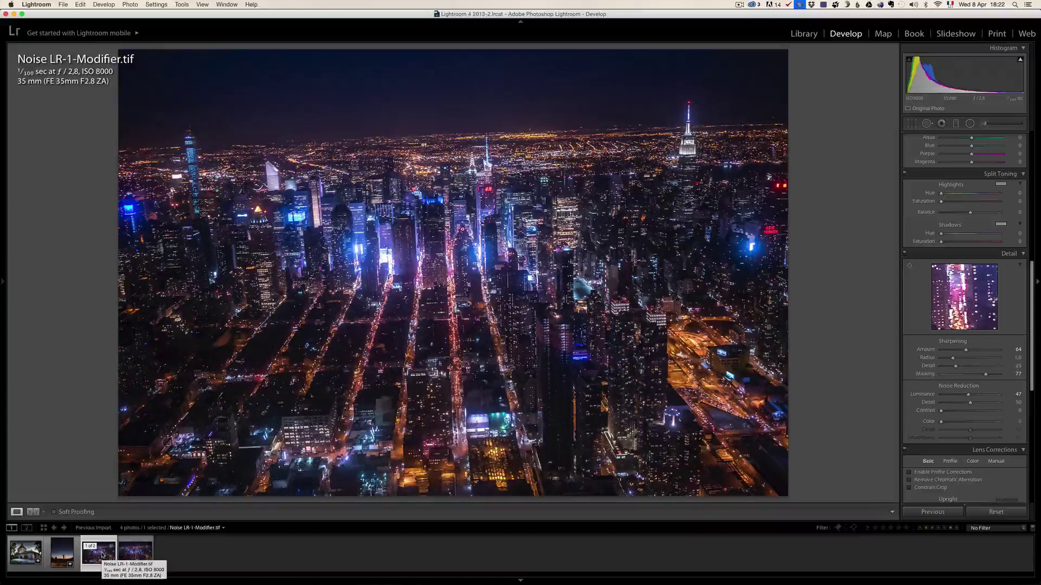
pyautogui.press('3')
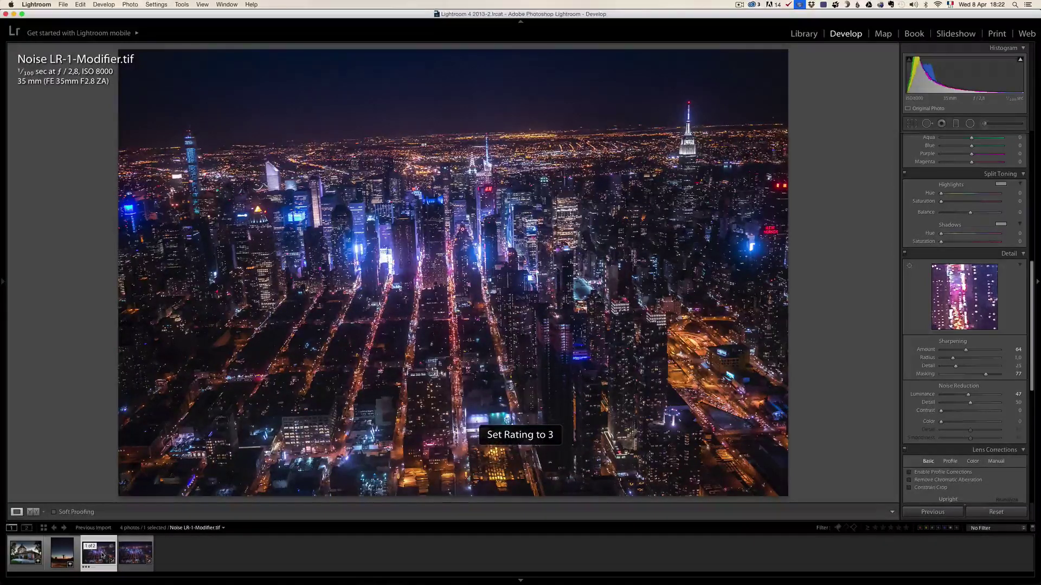
# - Rate the original Noise LR-1.dng two stars and select it together with the TIFF for Compare
pyautogui.click(133, 557)
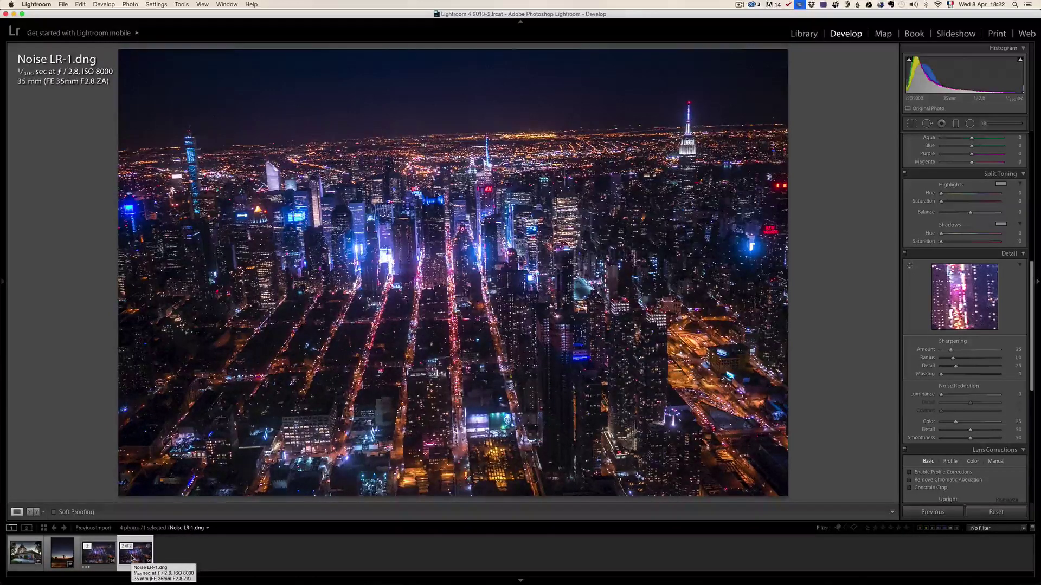
pyautogui.click(105, 553)
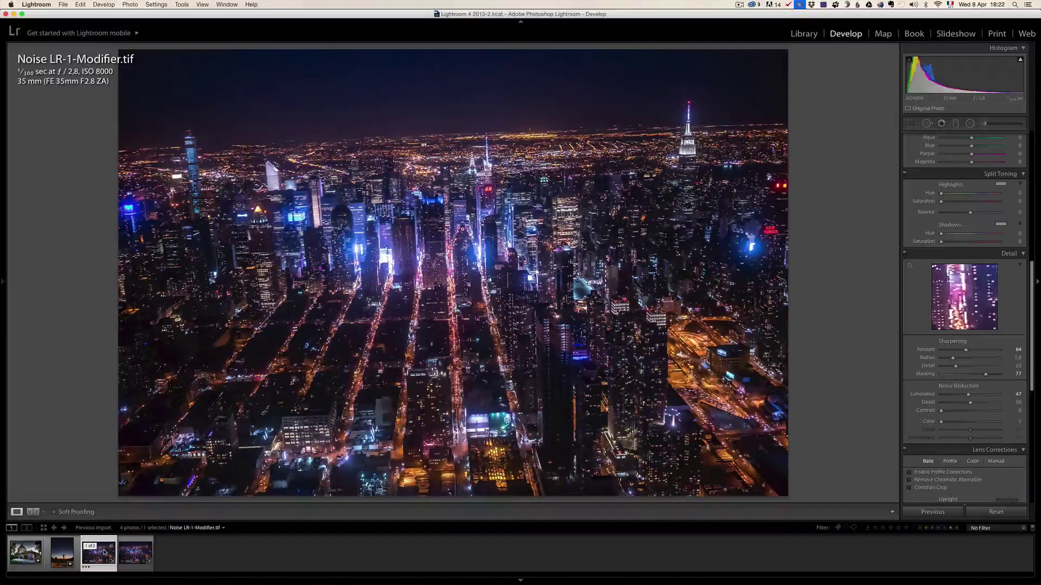
pyautogui.click(135, 553)
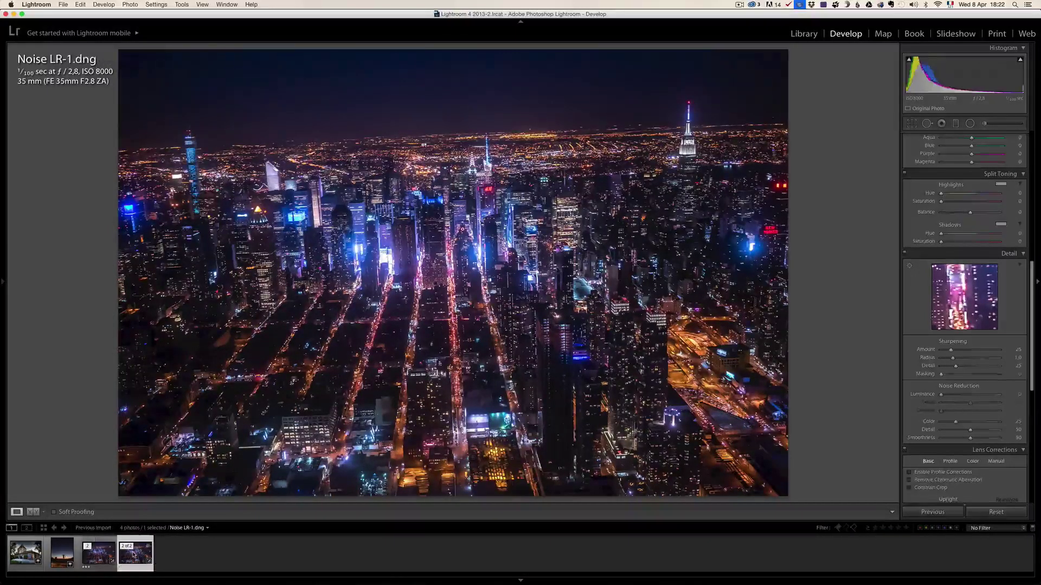
pyautogui.press('2')
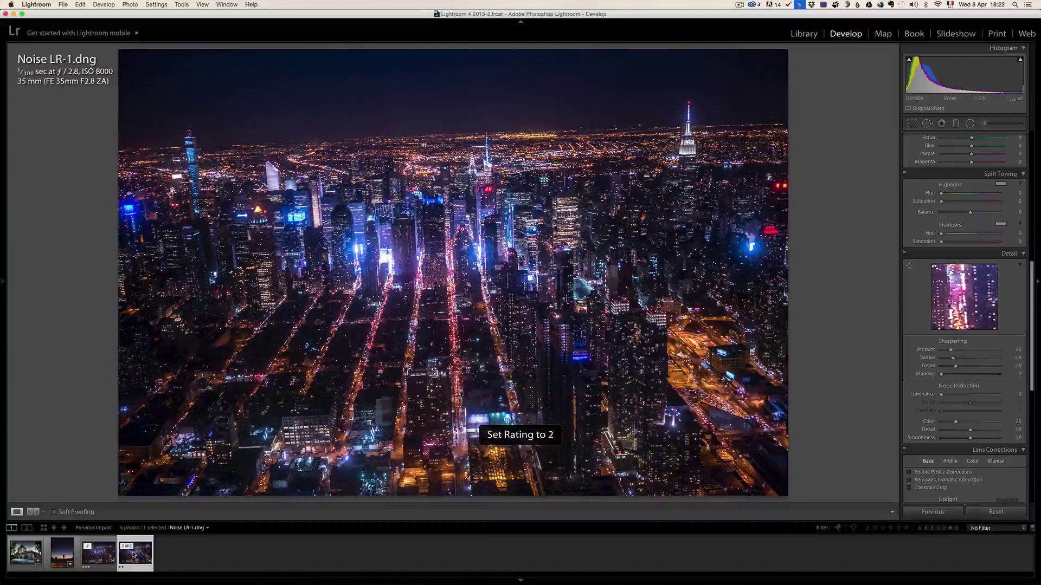
pyautogui.keyDown('super'); pyautogui.click(107, 557); pyautogui.keyUp('super')
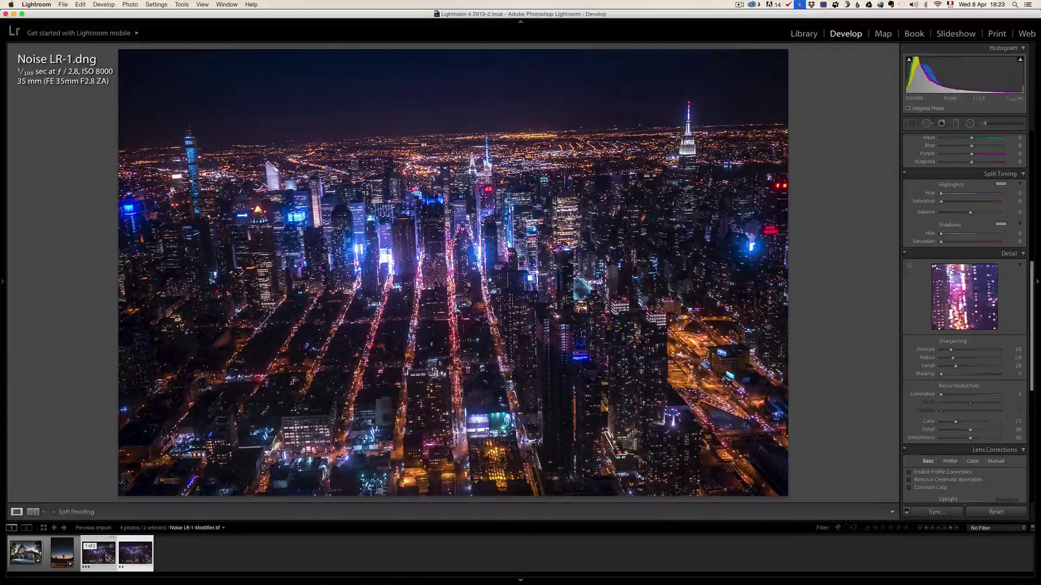
pyautogui.press('c')
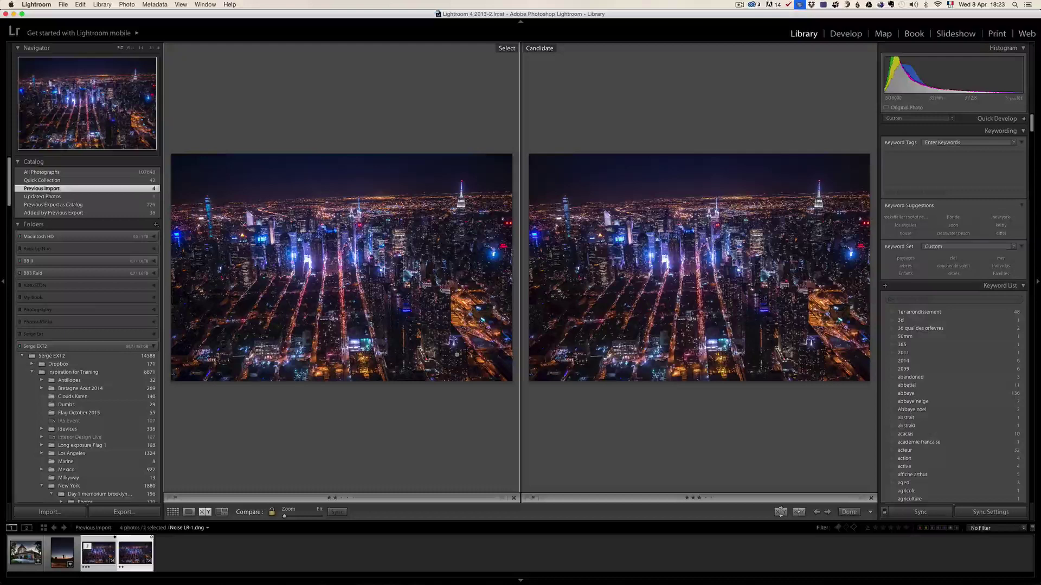
# - Hide the panels and compare the streets and Midtown sky noise of both photos at 1:1
pyautogui.hotkey('shift', 'Tab')
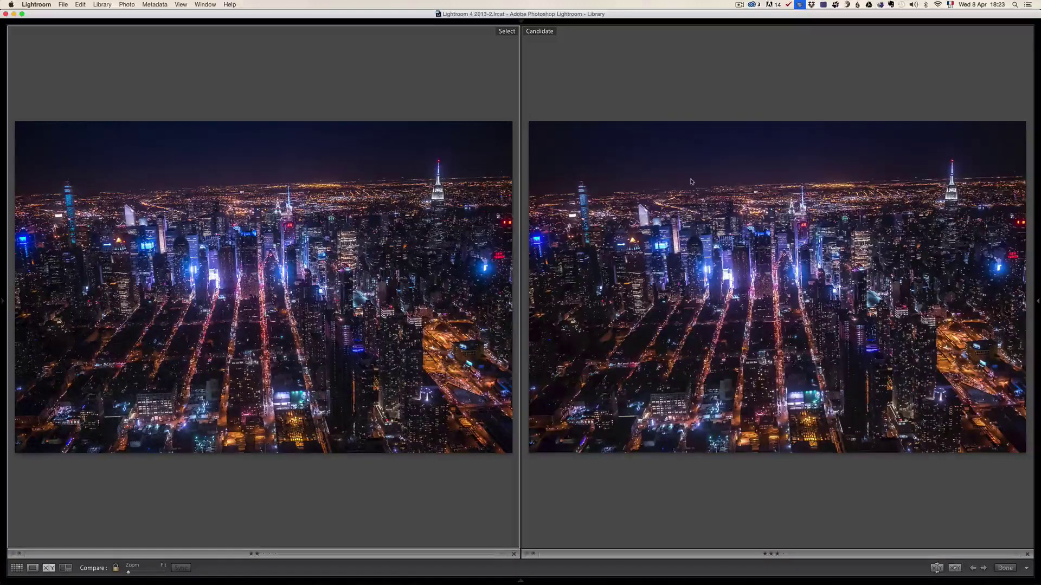
pyautogui.hotkey('shift', 'Tab')
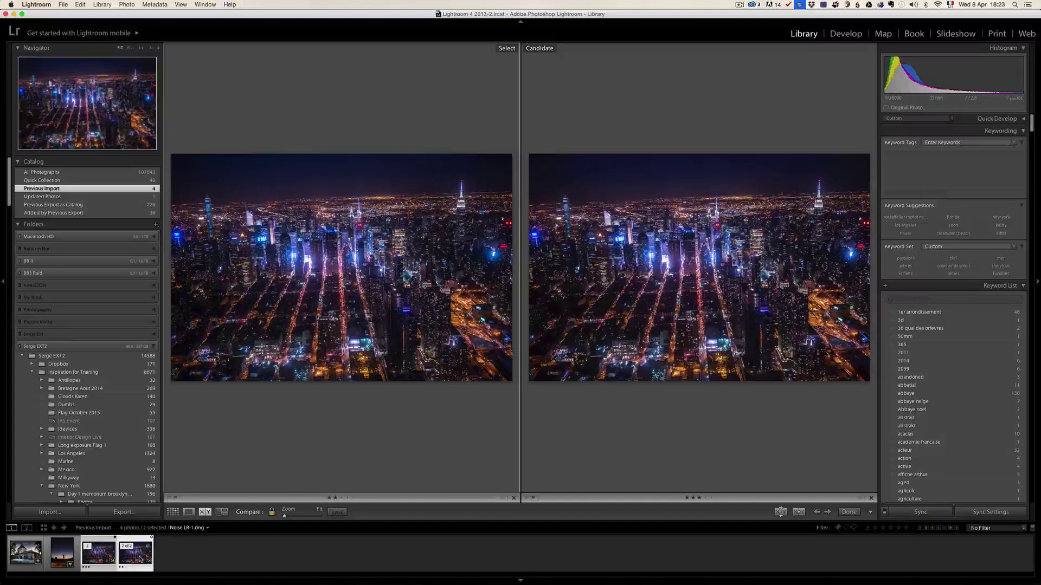
pyautogui.hotkey('shift', 'Tab')
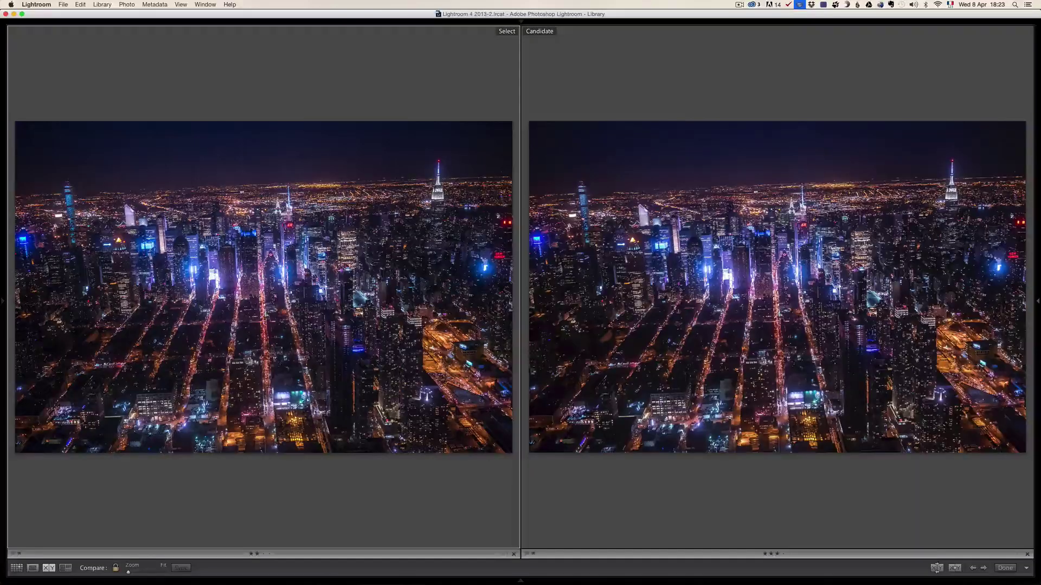
pyautogui.click(316, 358)
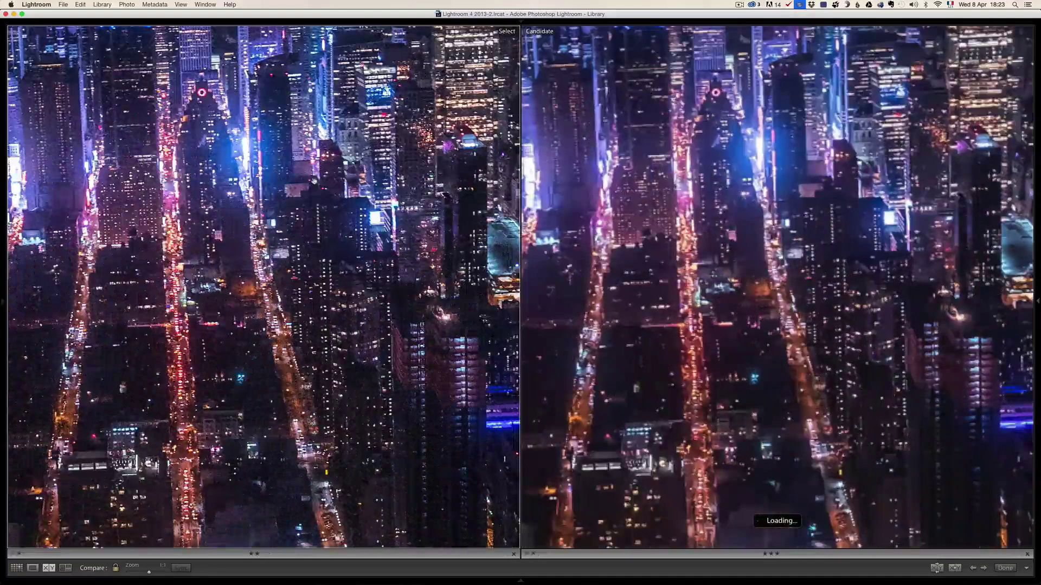
pyautogui.press('pageup')
pyautogui.press('pageup')
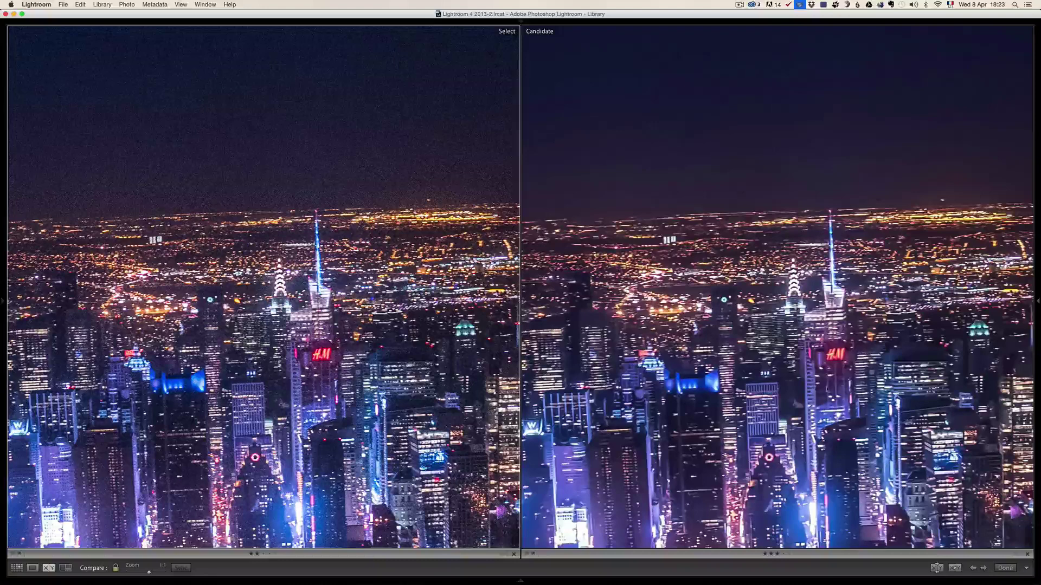
pyautogui.moveTo(782, 336)
pyautogui.mouseDown()
pyautogui.moveTo(775, 274)
pyautogui.moveTo(785, 339)
pyautogui.mouseUp()
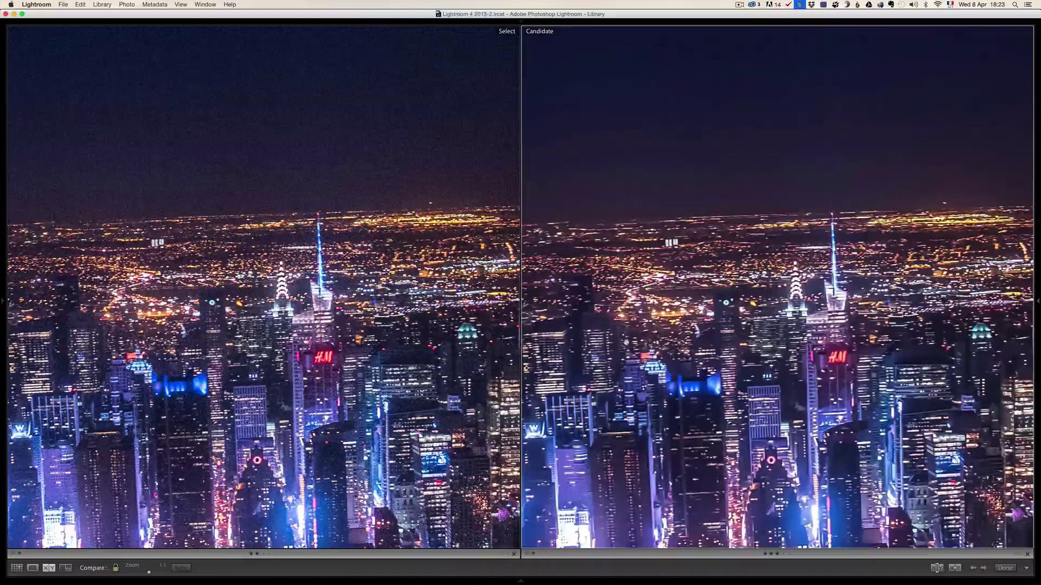
# - Restore the panels and view the original DNG alone in Loupe
pyautogui.hotkey('shift', 'Tab')
pyautogui.click(372, 313)
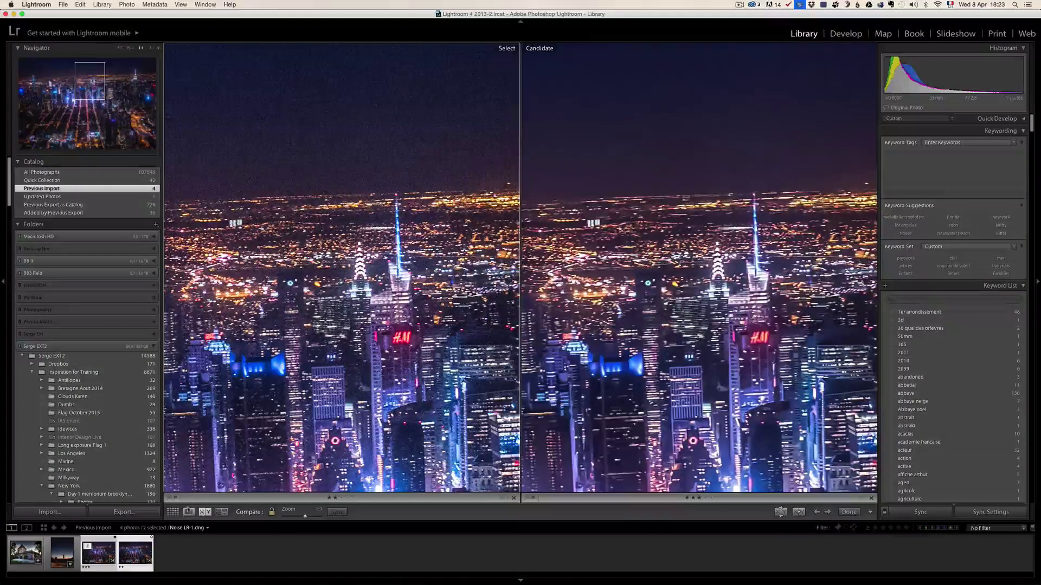
pyautogui.click(188, 511)
# - Select the house photo IMG_3650 (1).jpg and zoom into it to check the noise
pyautogui.press('z')
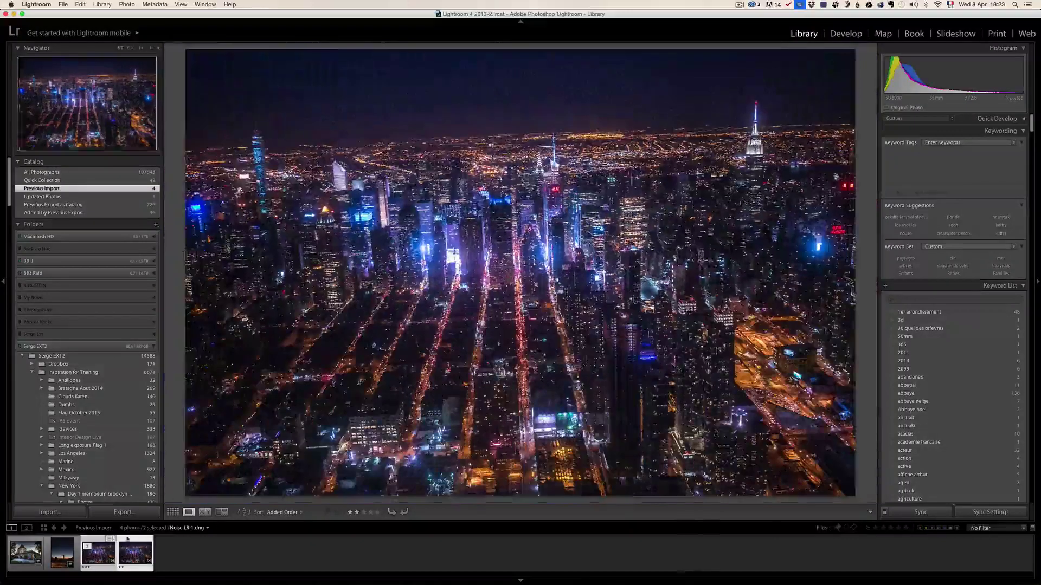
pyautogui.click(25, 553)
pyautogui.click(136, 553)
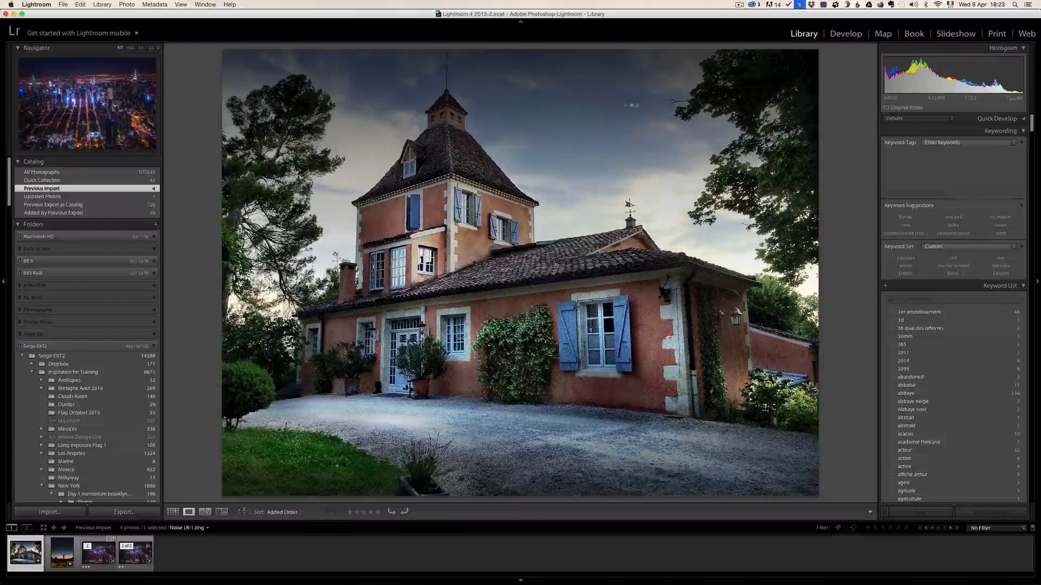
pyautogui.click(573, 129)
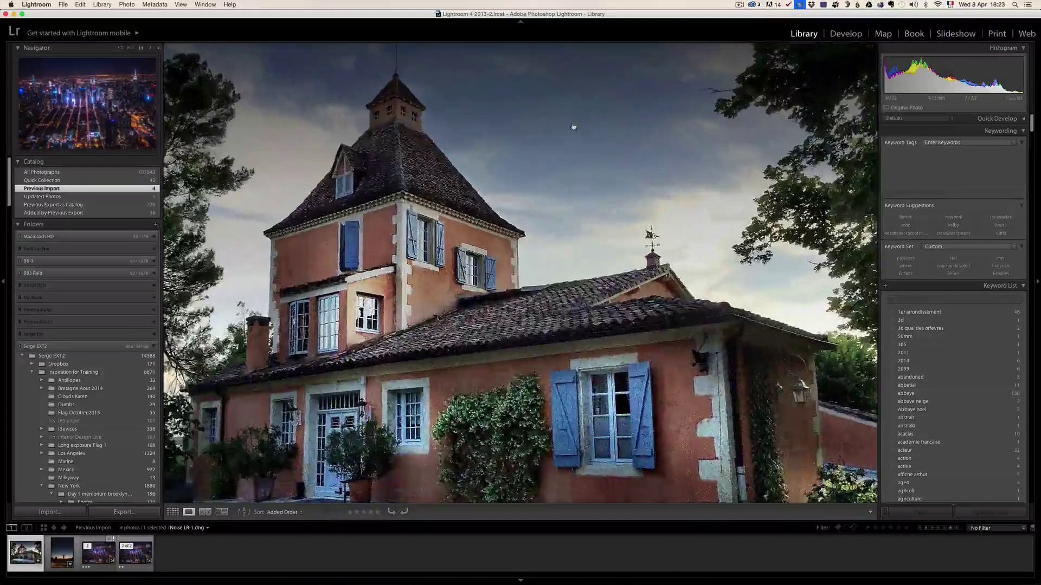
pyautogui.click(479, 153)
pyautogui.click(642, 377)
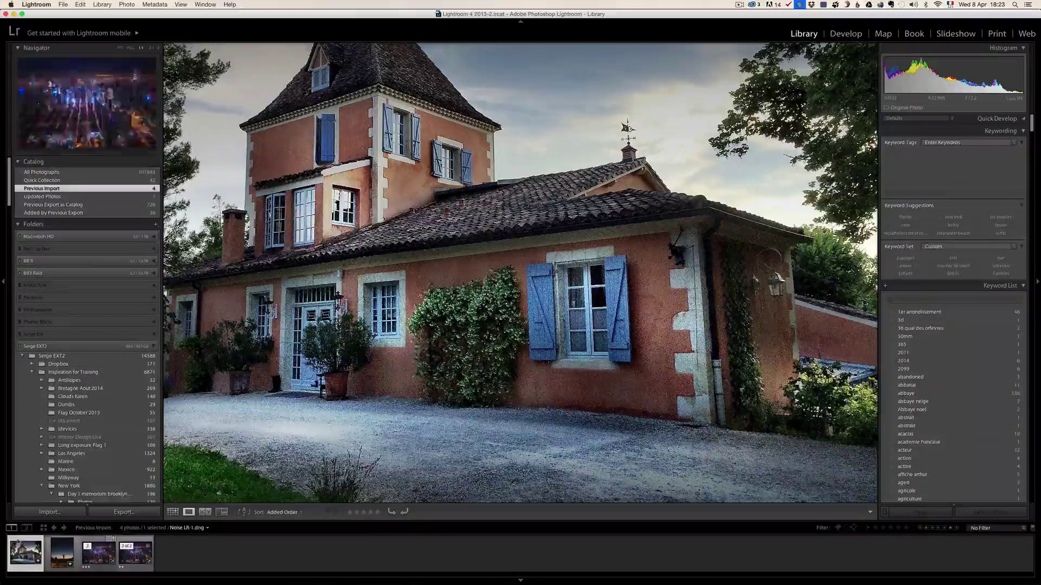
# - Send the house photo to Noiseless Pro via Edit In from its thumbnail
pyautogui.rightClick(24, 548)
pyautogui.moveTo(76, 413)
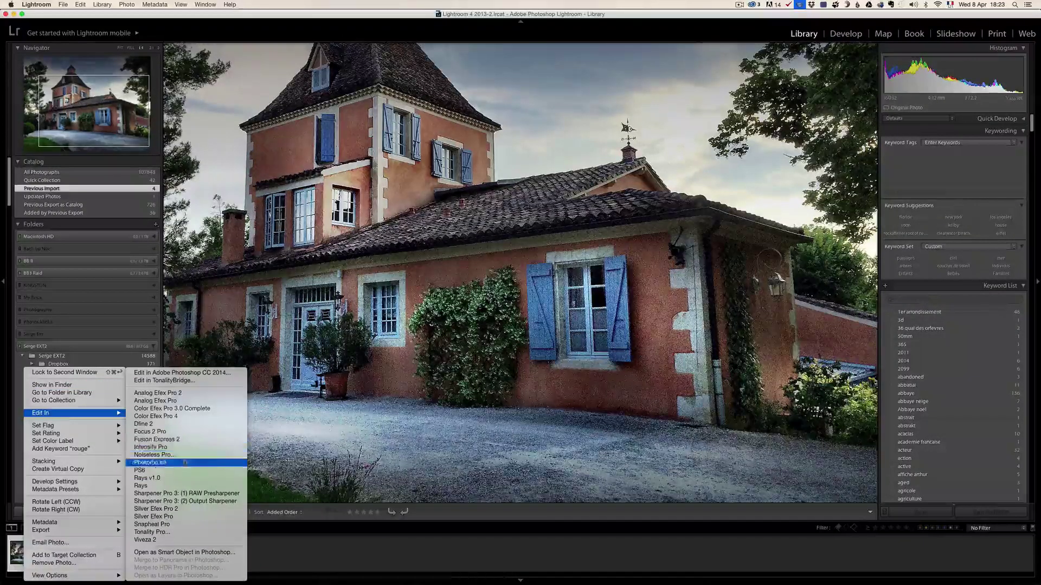
pyautogui.click(169, 455)
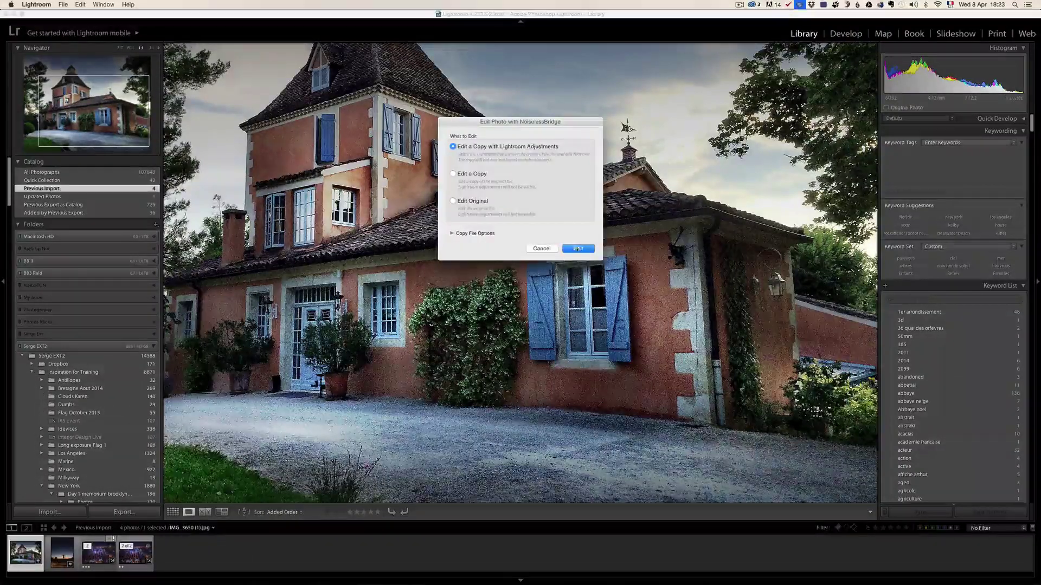
# - Edit a copy of the house photo in Noiseless Pro and apply Intense, after briefly trying Strongest
pyautogui.click(577, 248)
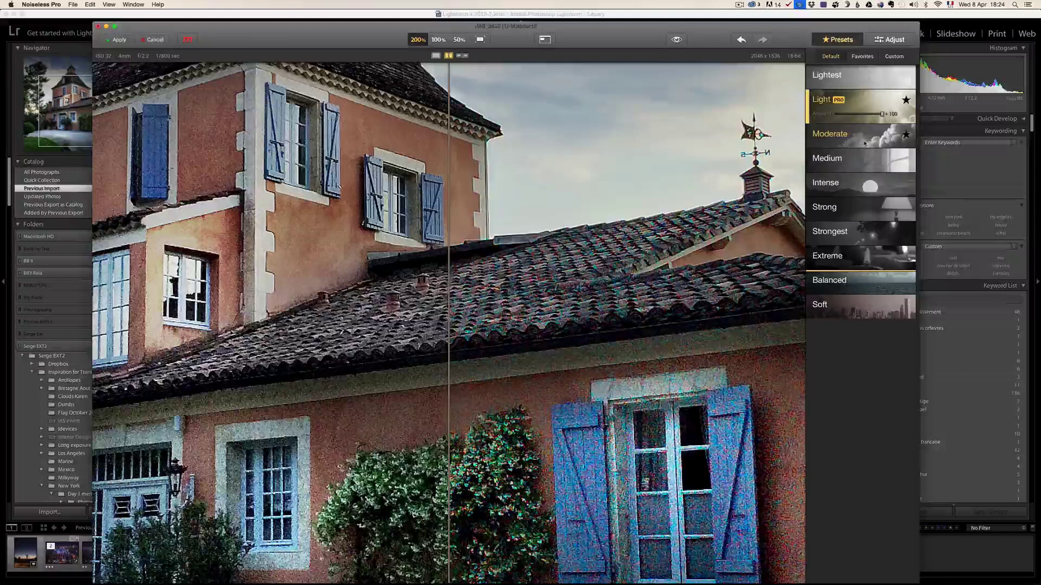
pyautogui.click(855, 187)
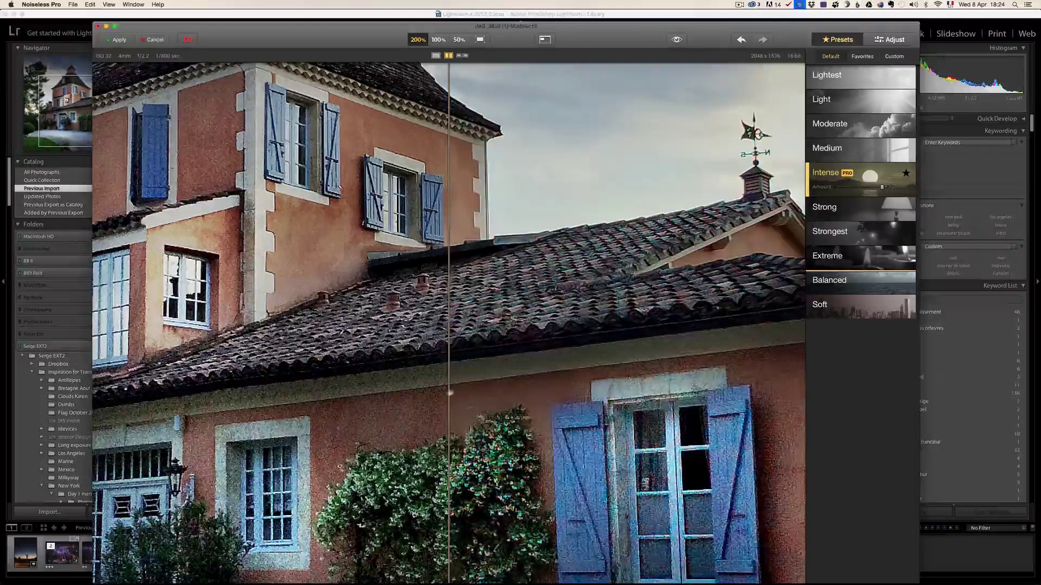
pyautogui.moveTo(627, 538); pyautogui.dragTo(581, 389)
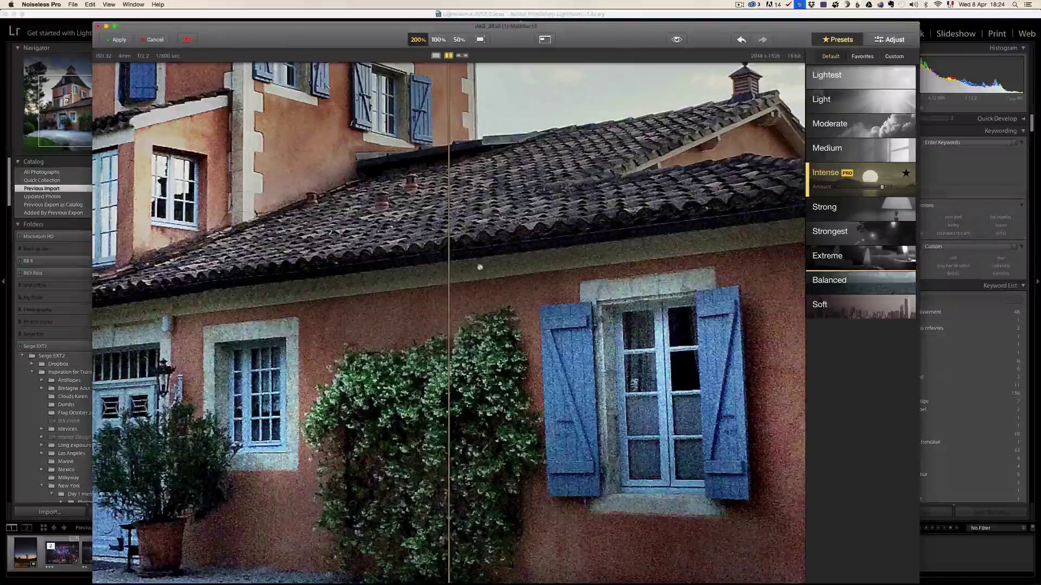
pyautogui.press('super+minus')
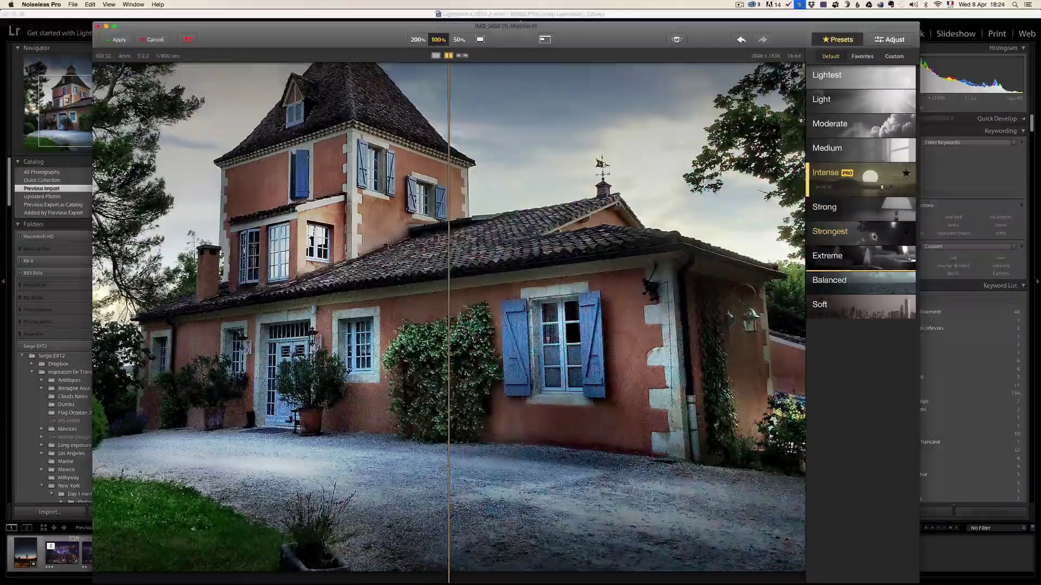
pyautogui.click(845, 231)
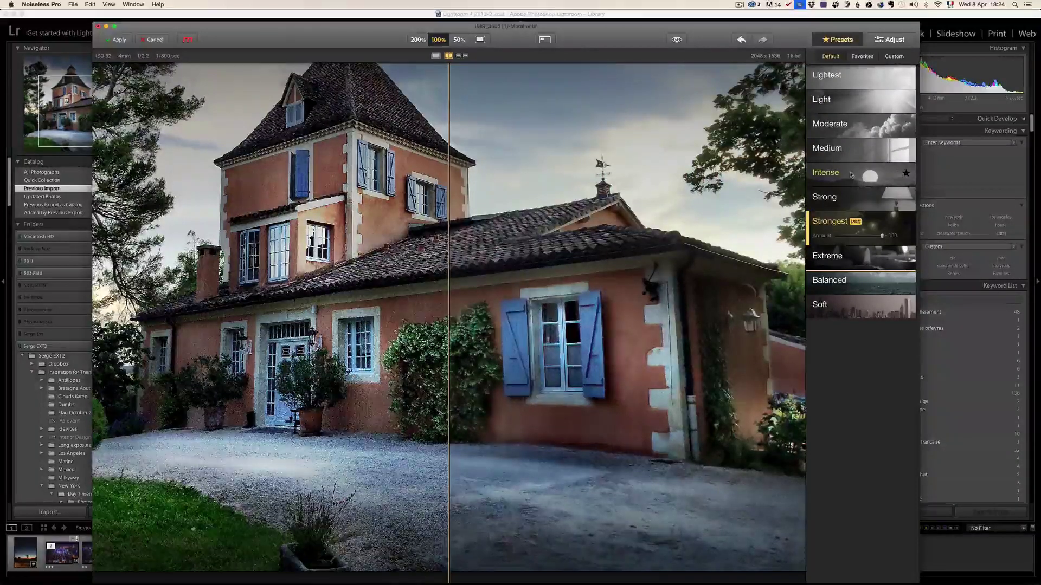
pyautogui.click(850, 174)
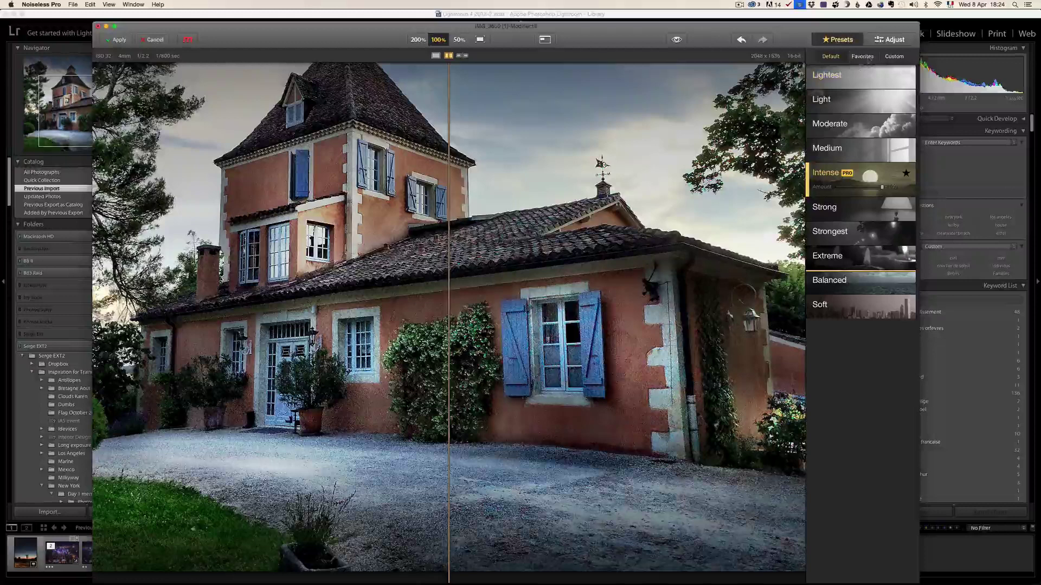
# - Fine-tune to Color +100, Coarse +30, Structure +85, Details +20, then apply to the house photo
pyautogui.click(889, 40)
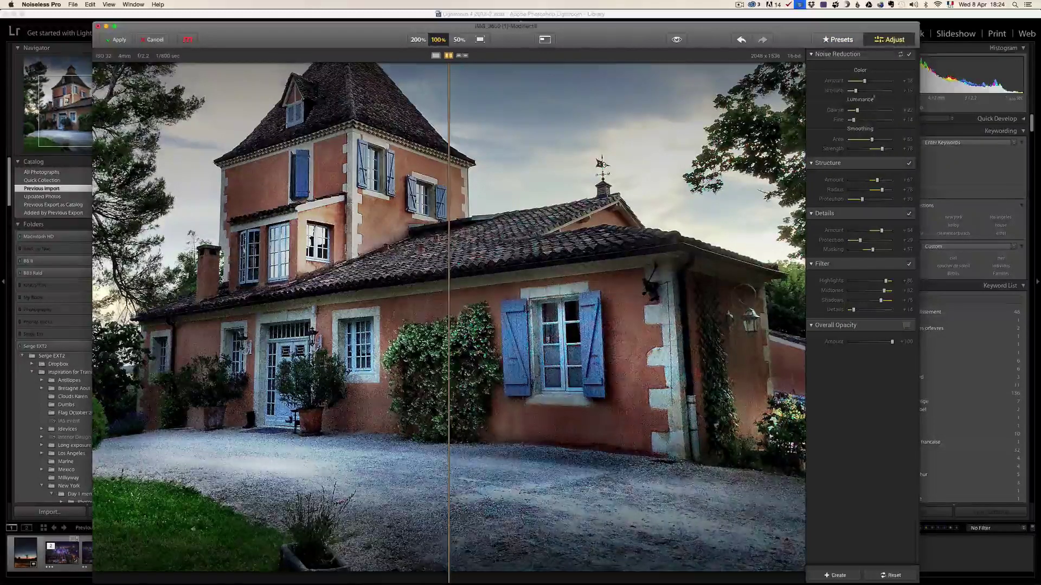
pyautogui.moveTo(864, 81); pyautogui.dragTo(876, 81)
pyautogui.click(883, 82)
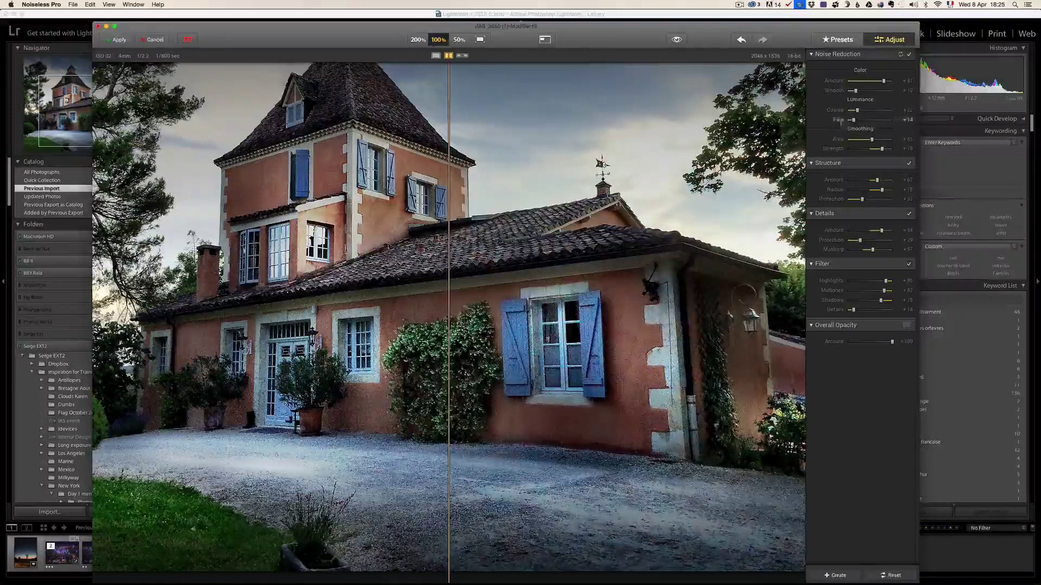
pyautogui.moveTo(857, 110); pyautogui.dragTo(870, 112)
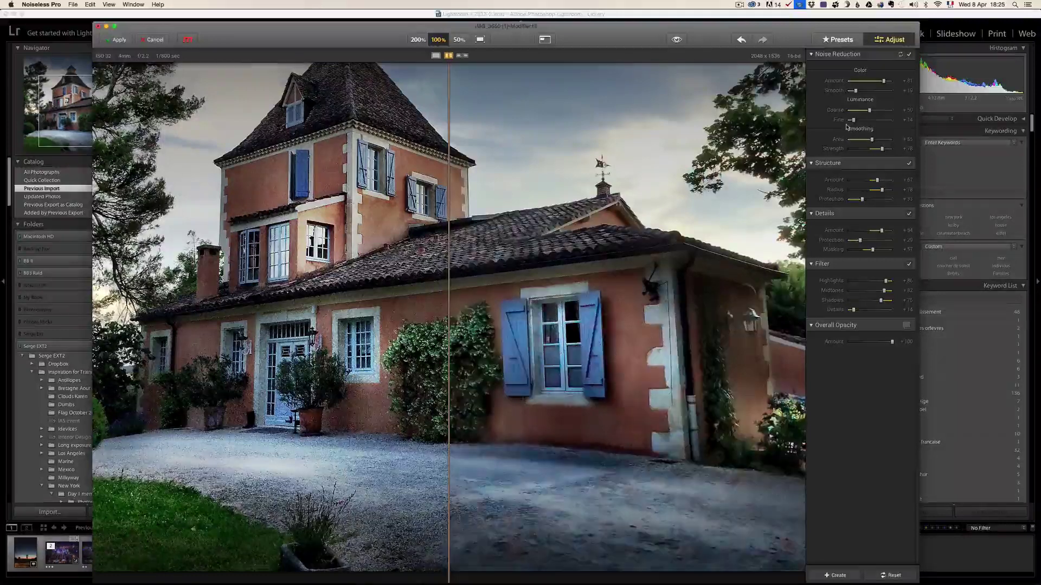
pyautogui.moveTo(867, 113); pyautogui.dragTo(862, 112)
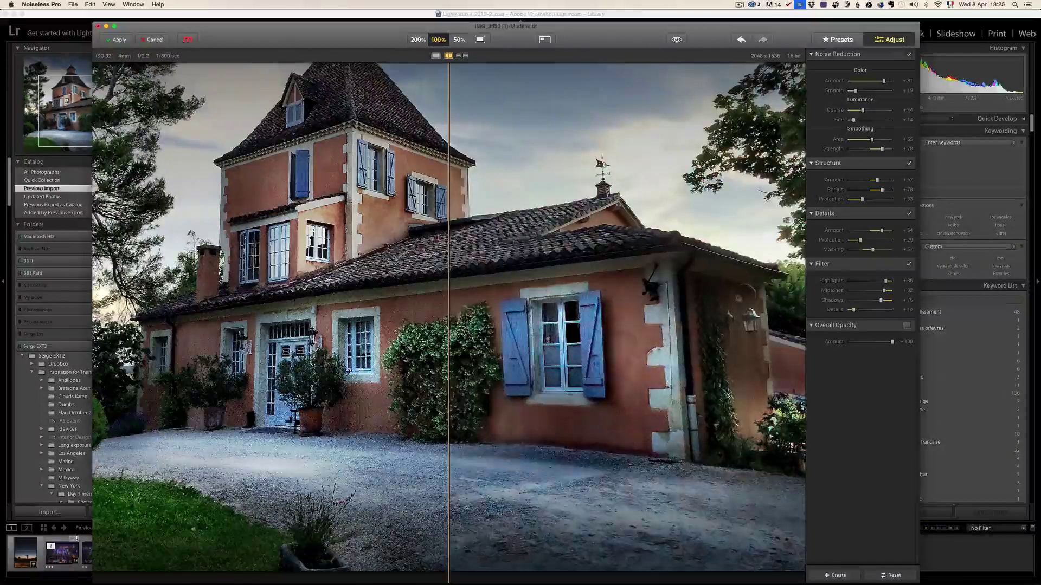
pyautogui.click(885, 181)
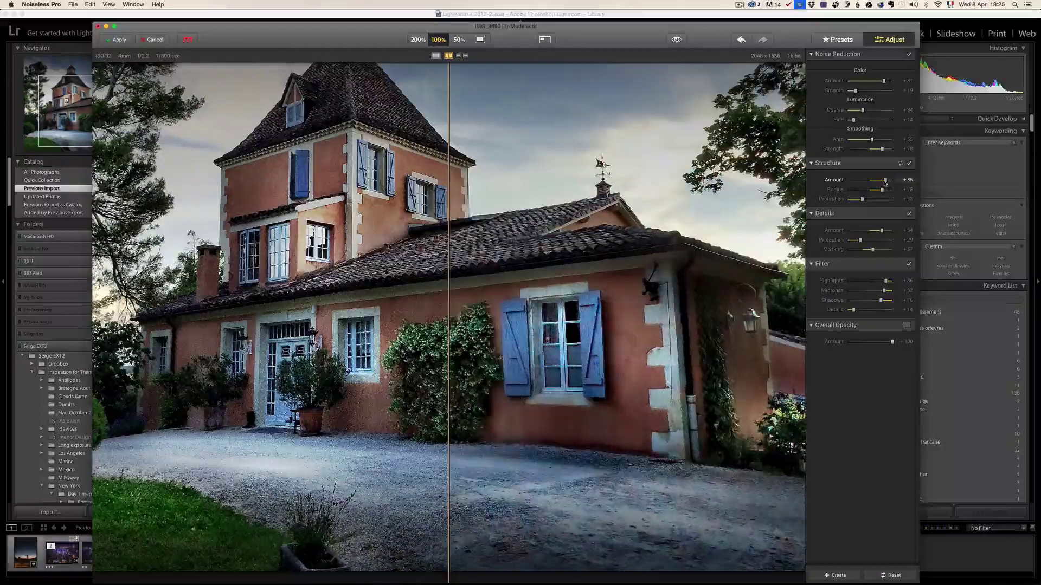
pyautogui.moveTo(884, 80); pyautogui.dragTo(895, 81)
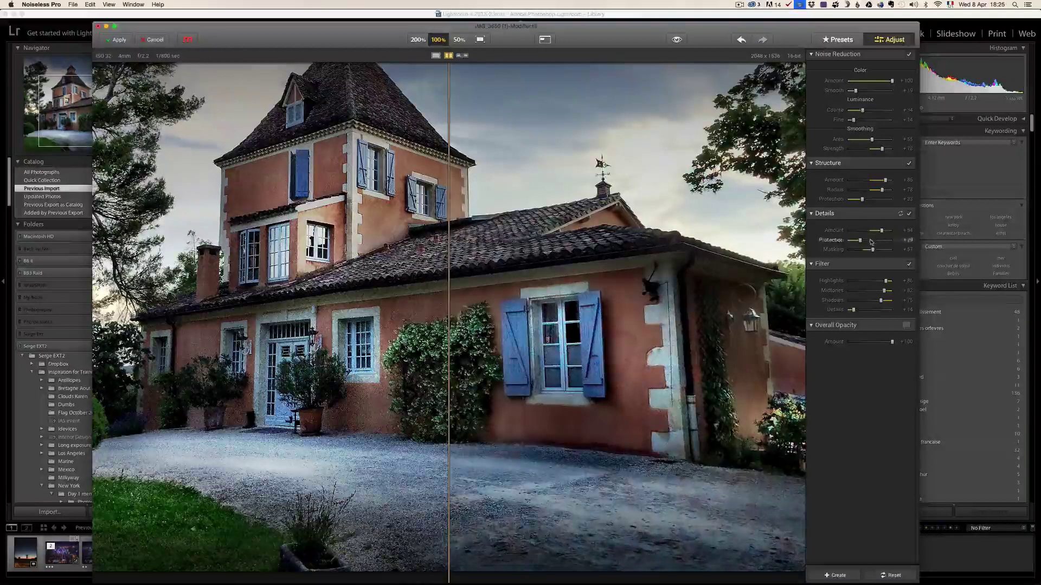
pyautogui.moveTo(881, 230); pyautogui.dragTo(874, 232)
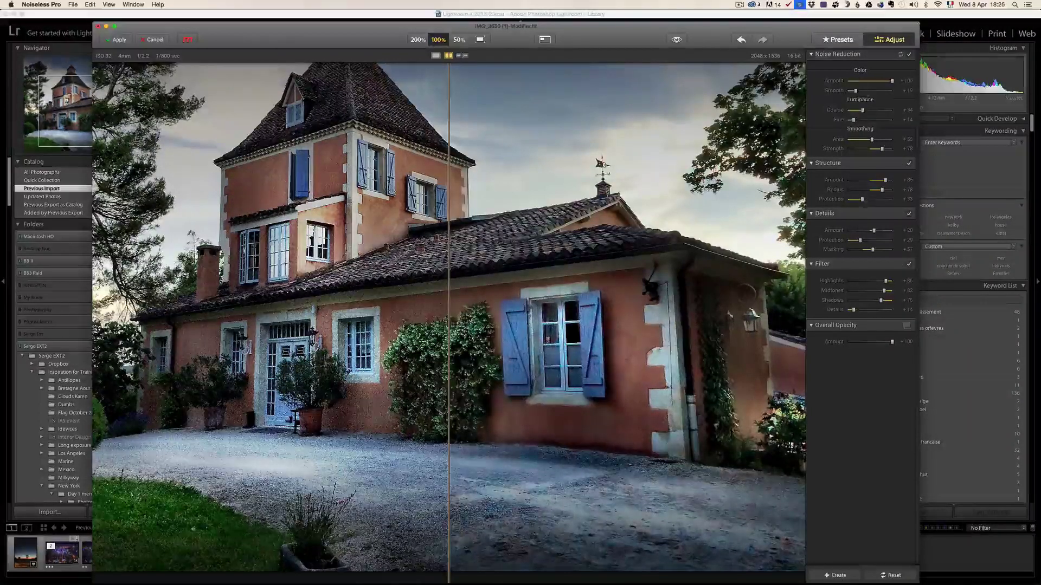
pyautogui.moveTo(862, 110); pyautogui.dragTo(860, 111)
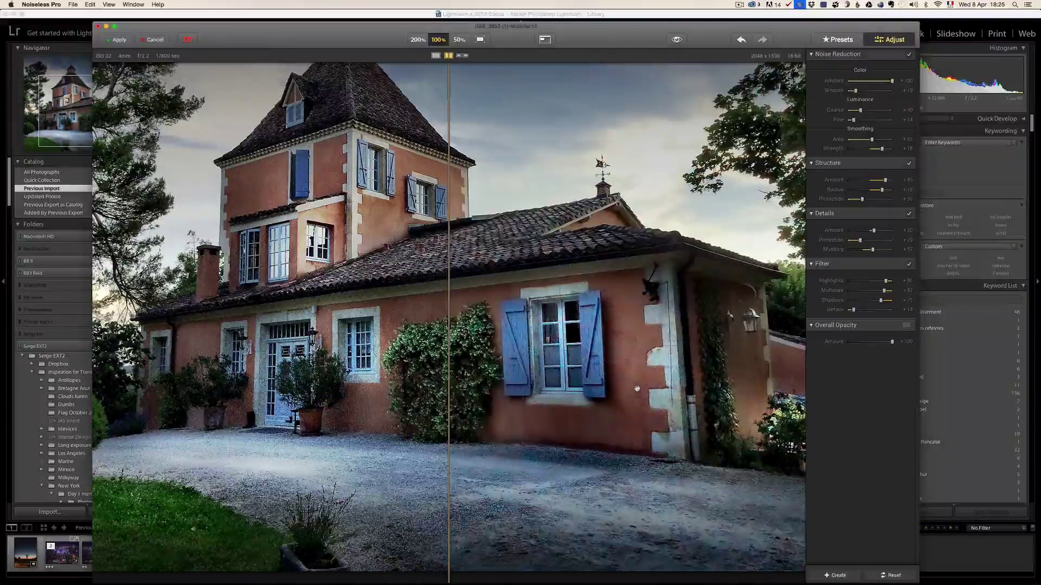
pyautogui.click(122, 41)
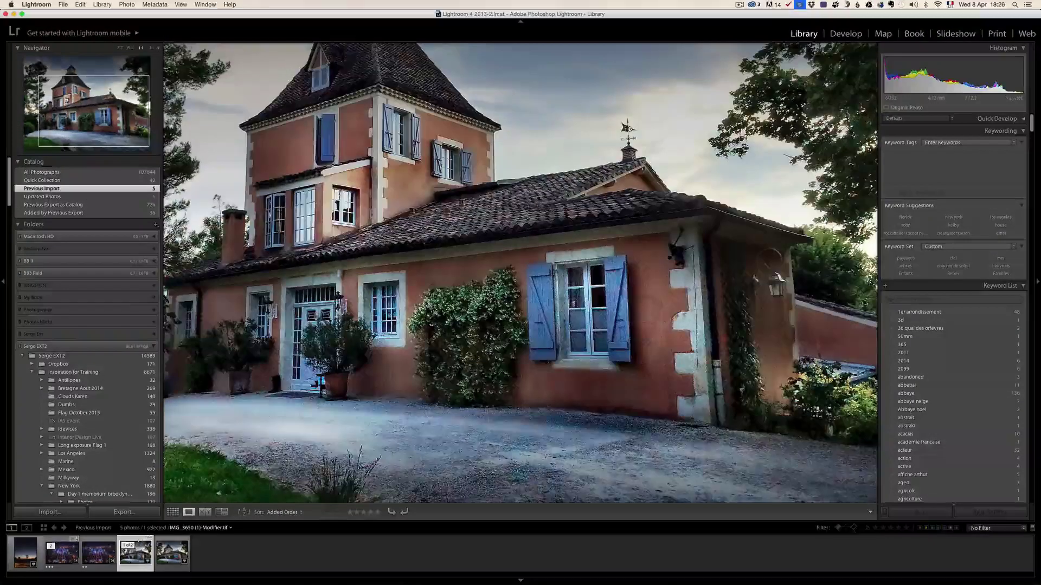
# - Compare the denoised house TIFF with the original in Compare view, inspecting details at 1:1, then fit both
pyautogui.hotkey('shift', 'Right')
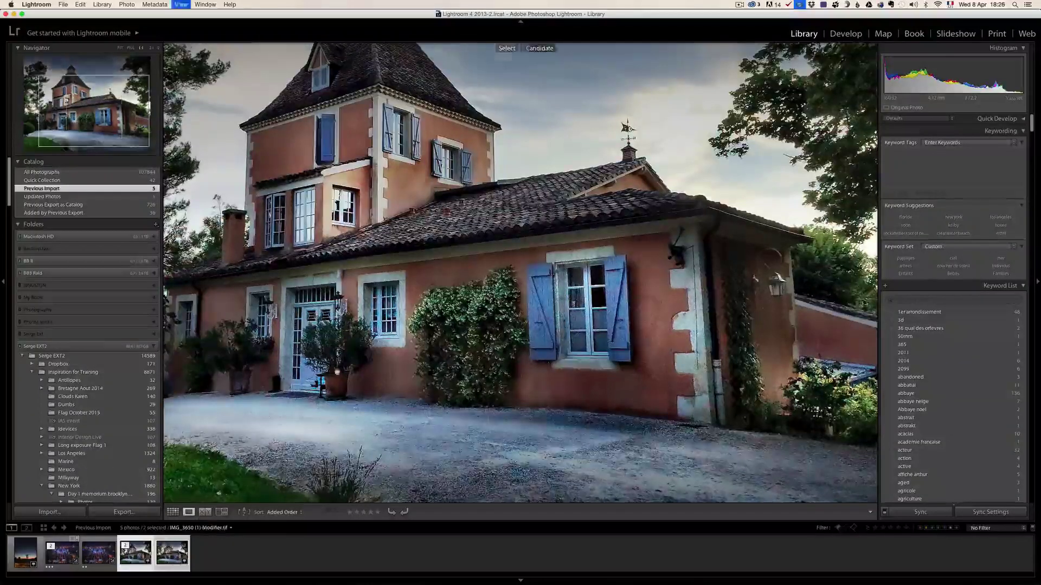
pyautogui.press('c')
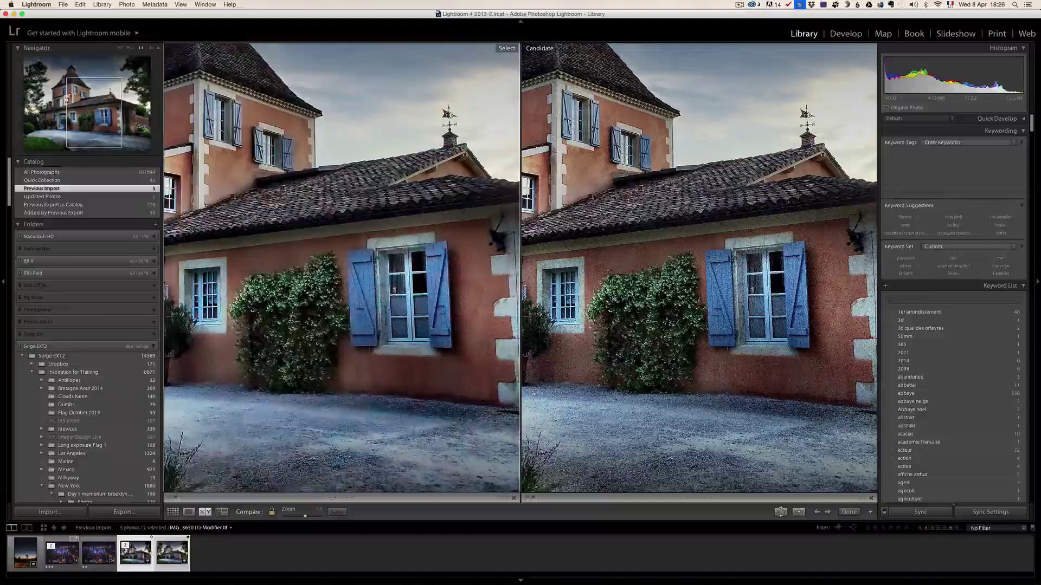
pyautogui.moveTo(381, 321)
pyautogui.mouseDown()
pyautogui.moveTo(334, 303)
pyautogui.moveTo(394, 329)
pyautogui.mouseUp()
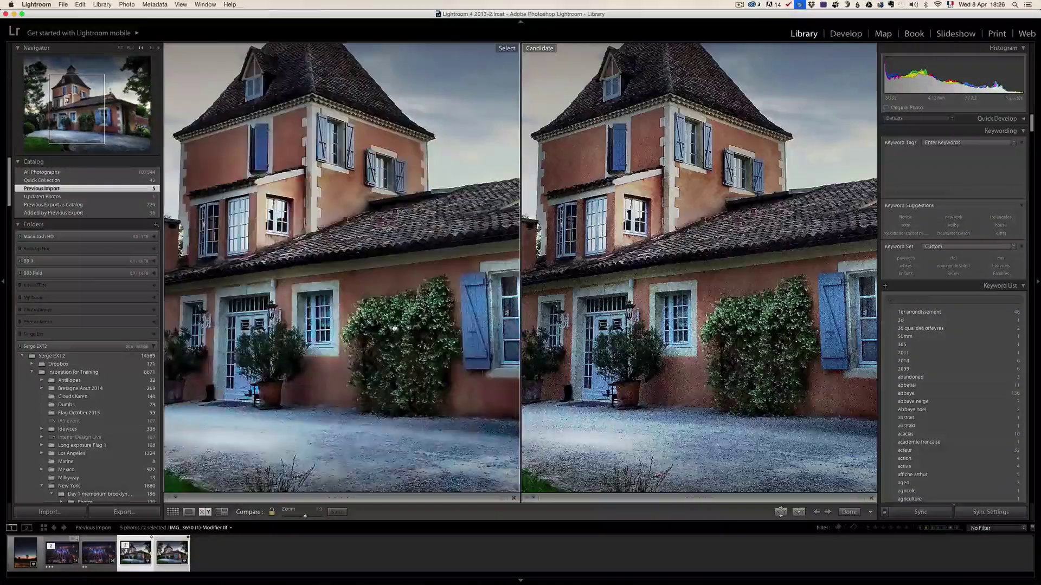
pyautogui.moveTo(310, 443); pyautogui.dragTo(402, 448)
pyautogui.moveTo(251, 123); pyautogui.dragTo(316, 210)
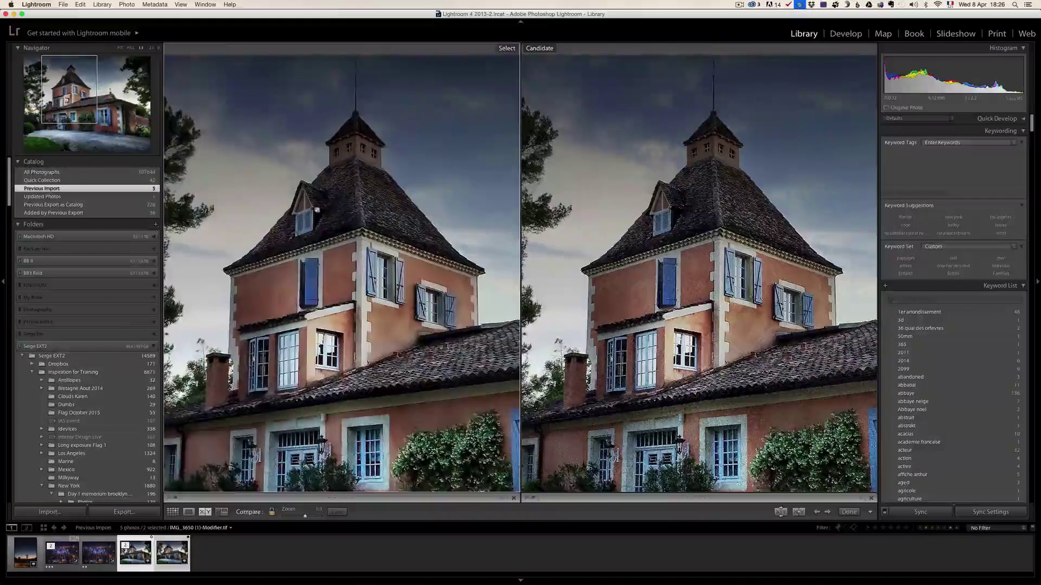
pyautogui.moveTo(416, 157); pyautogui.dragTo(342, 144)
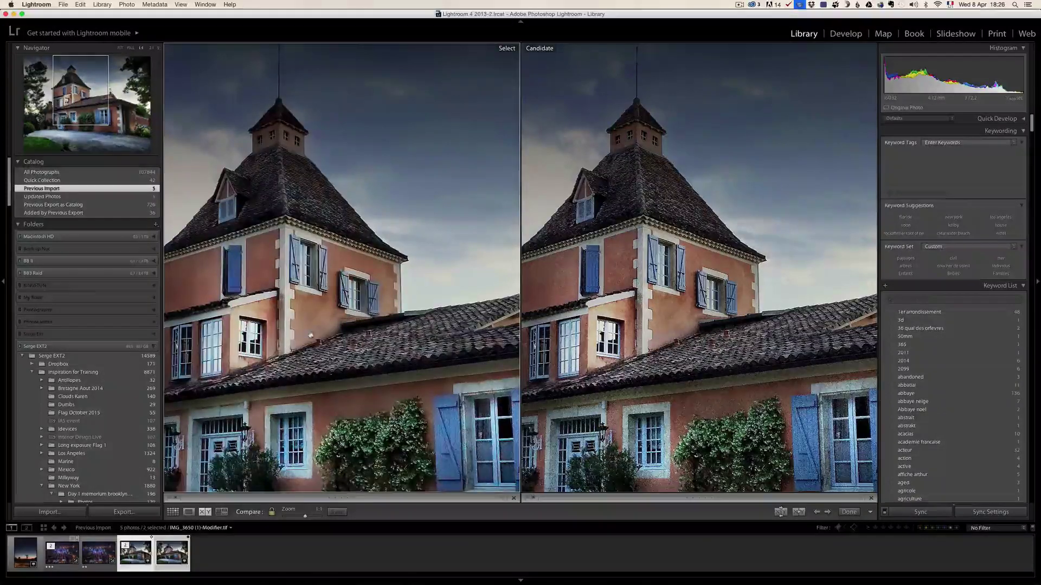
pyautogui.click(299, 193)
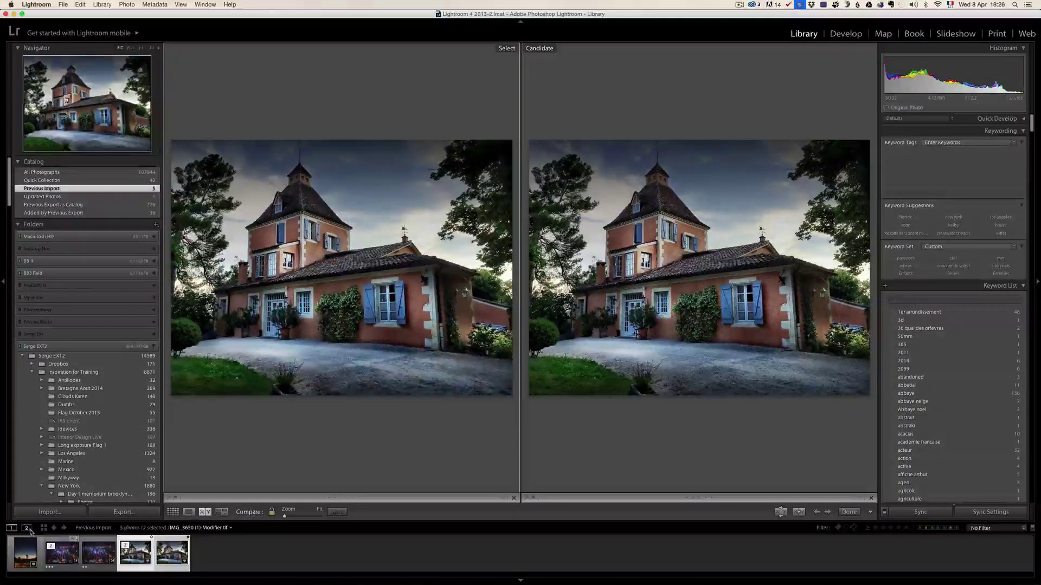
# - Return to Loupe view and show the denoised night aerial copy, Noise LR-1-Modifier.tif
pyautogui.press('e')
pyautogui.click(99, 555)
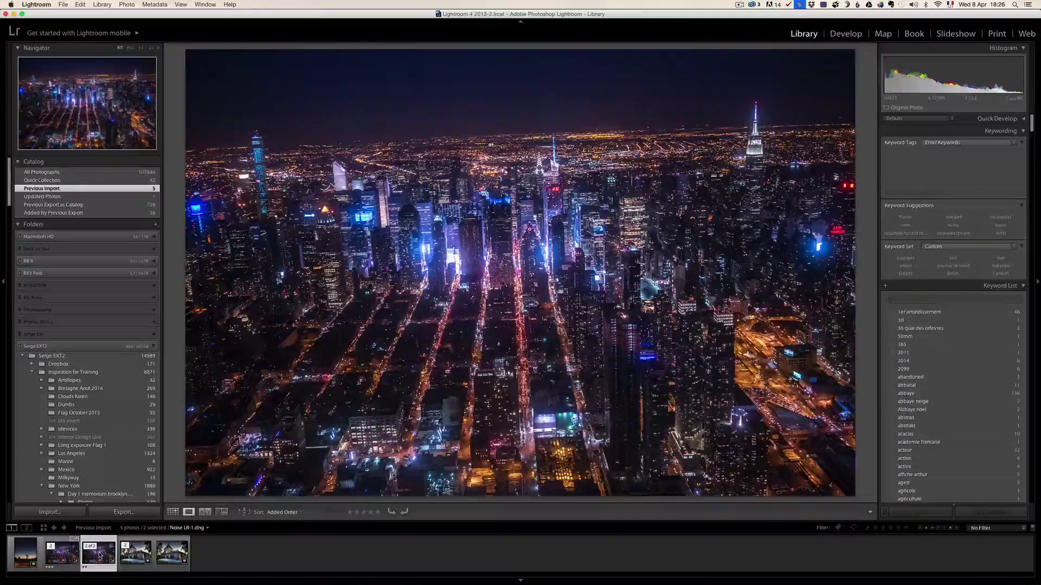
pyautogui.click(62, 556)
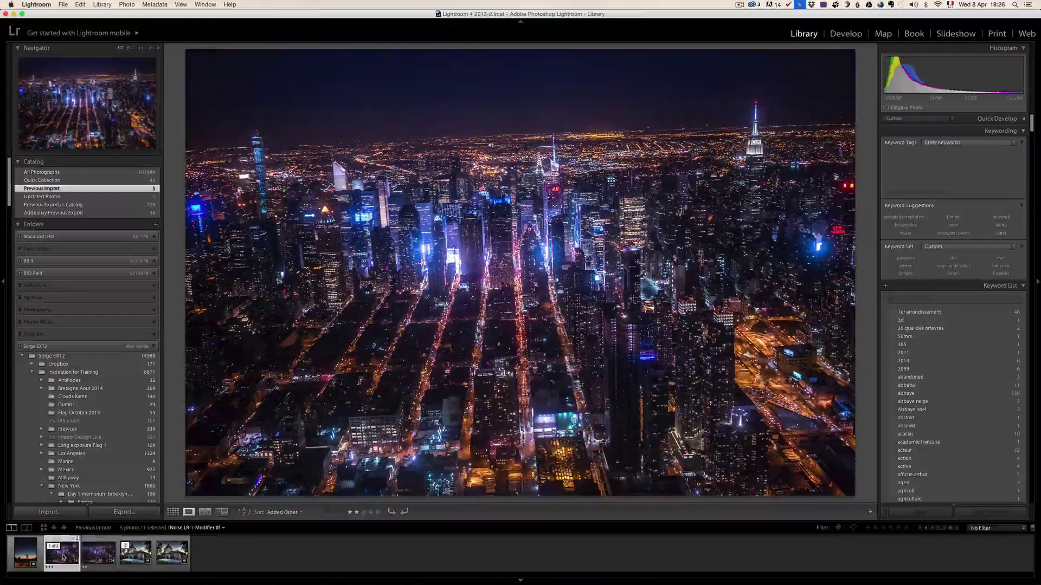